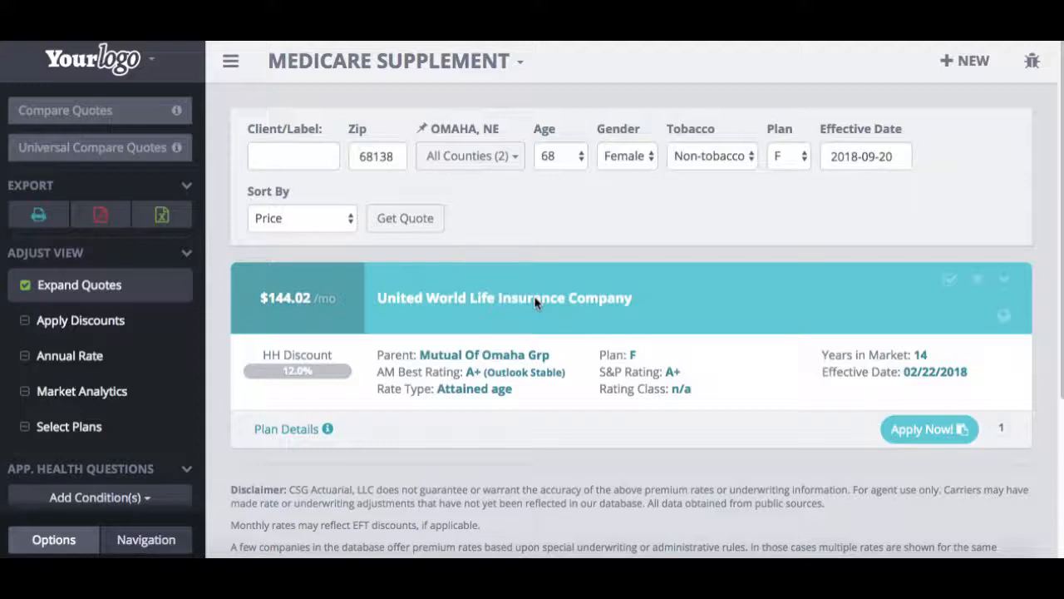
Step: Start an e-application from the United World Life quote and choose Full Underwriting
click(920, 434)
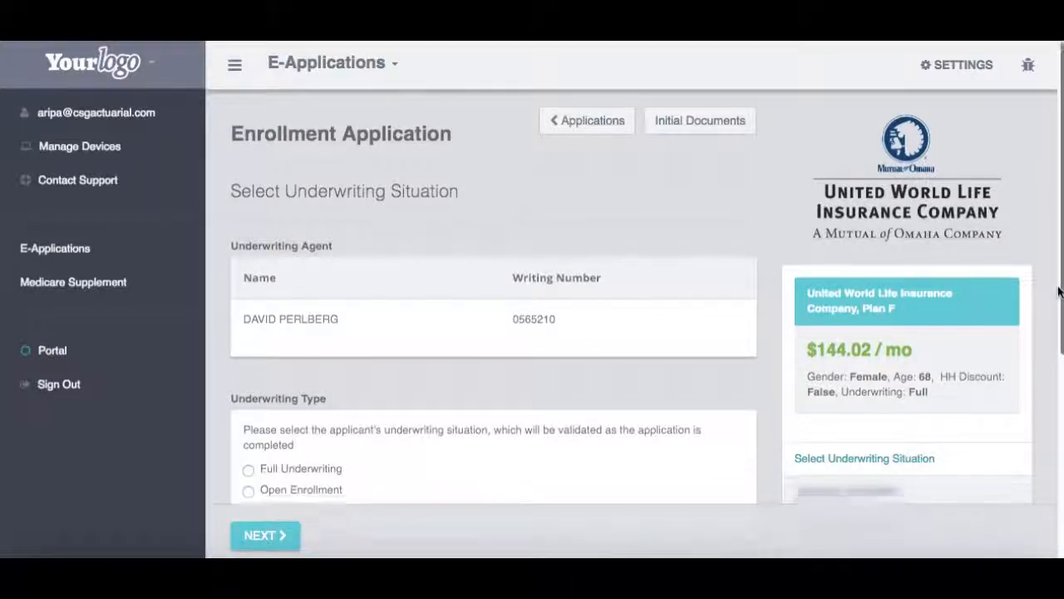
scroll(1059, 282, down, 3)
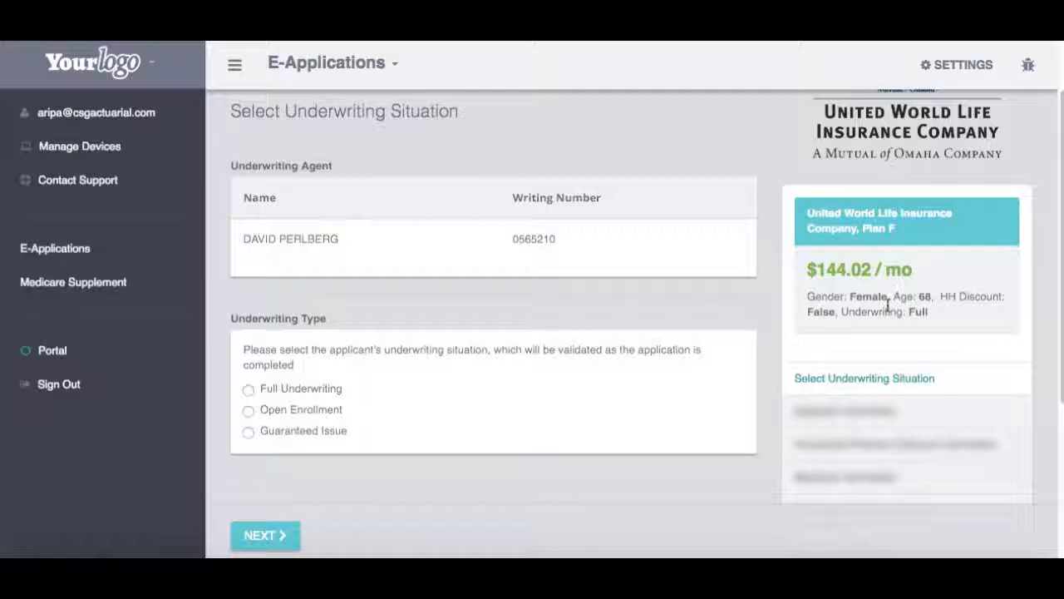
click(247, 390)
Step: Go to Applicant Information and set the birth date to 3/3/1950
click(264, 536)
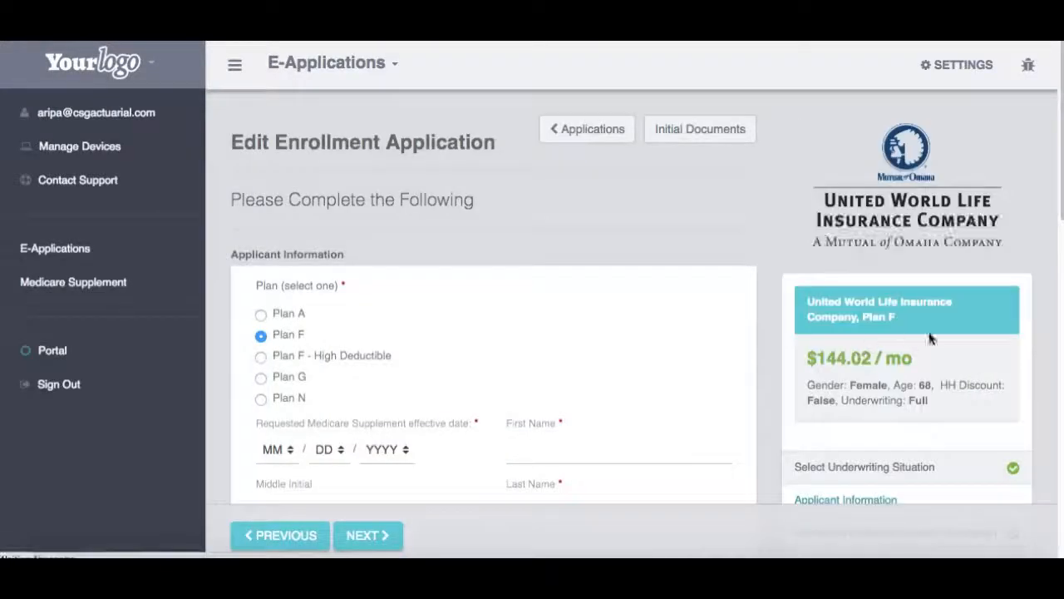
scroll(929, 340, down, 3)
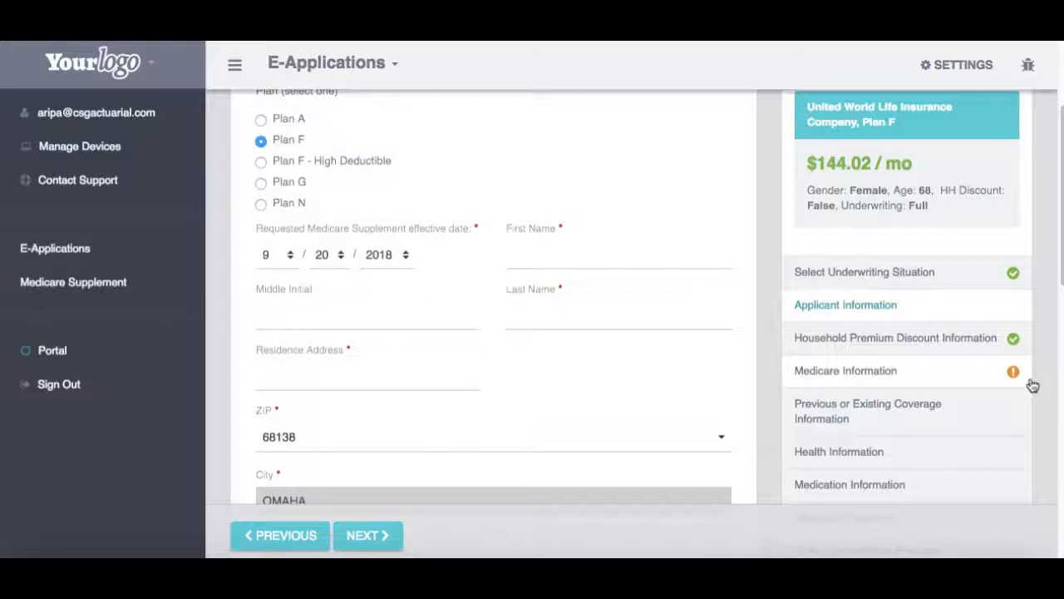
click(587, 266)
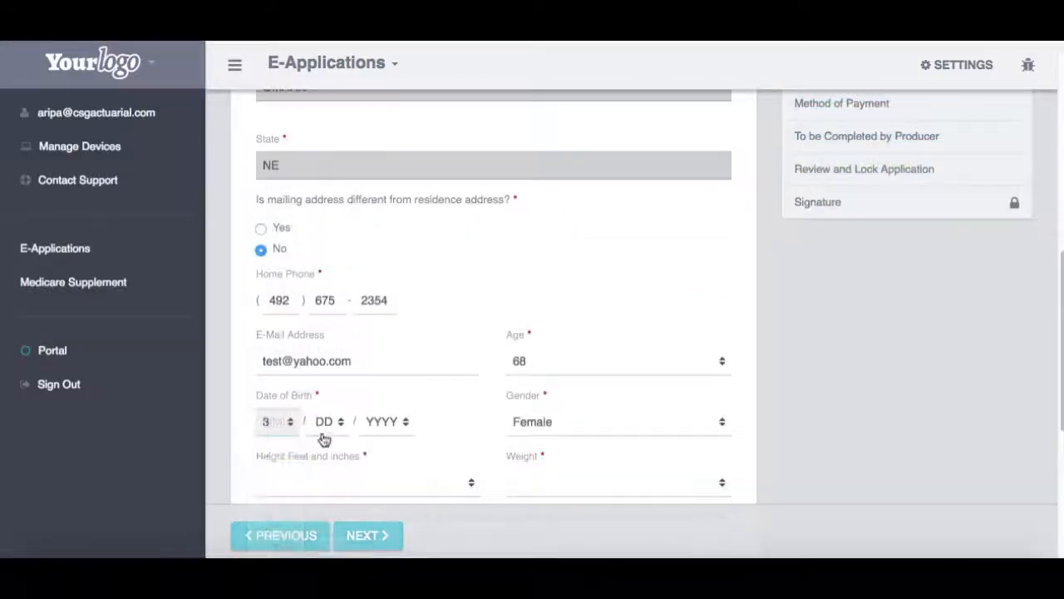
click(324, 422)
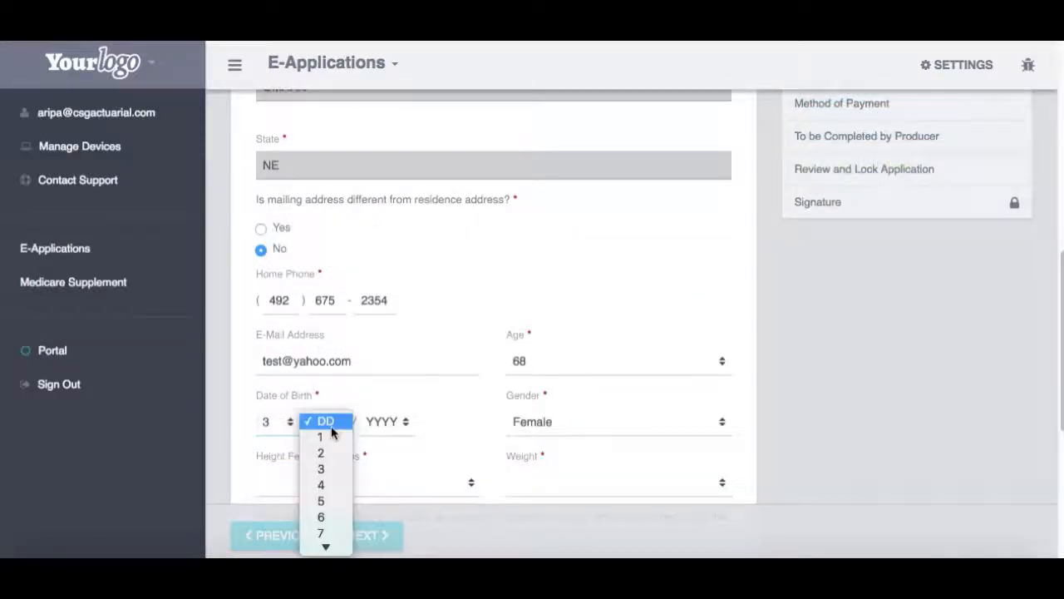
click(323, 472)
click(382, 421)
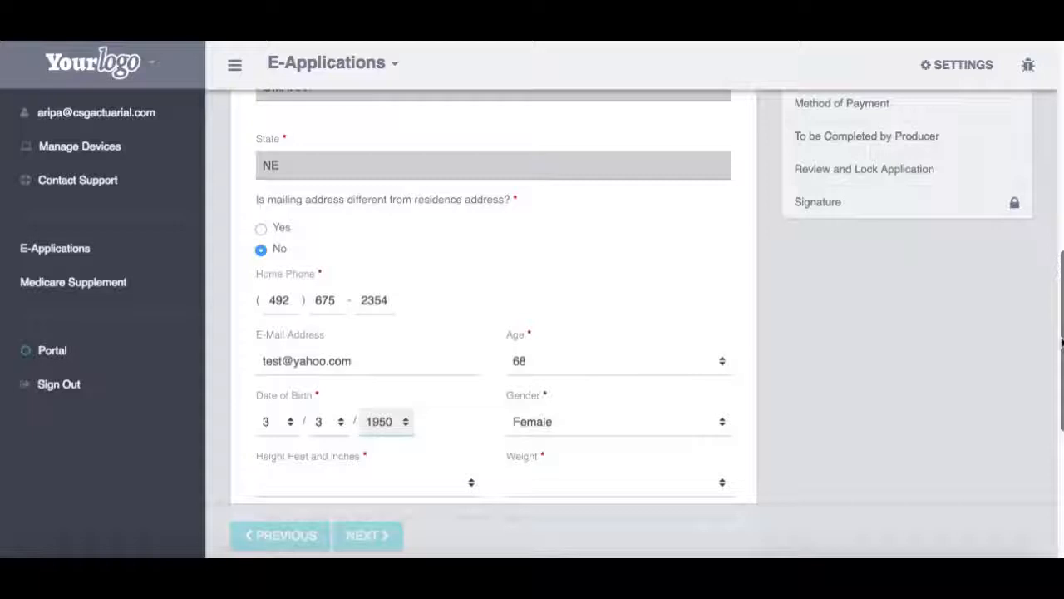
scroll(353, 366, down, 5)
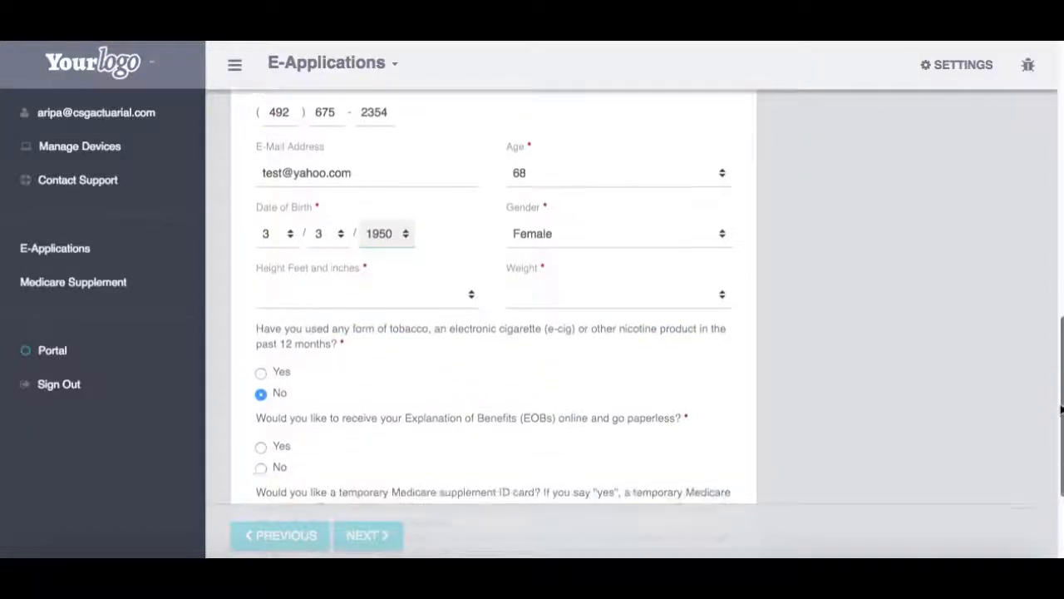
Step: Set the applicant's height to 5' 2" and weight to 139 lbs
click(300, 305)
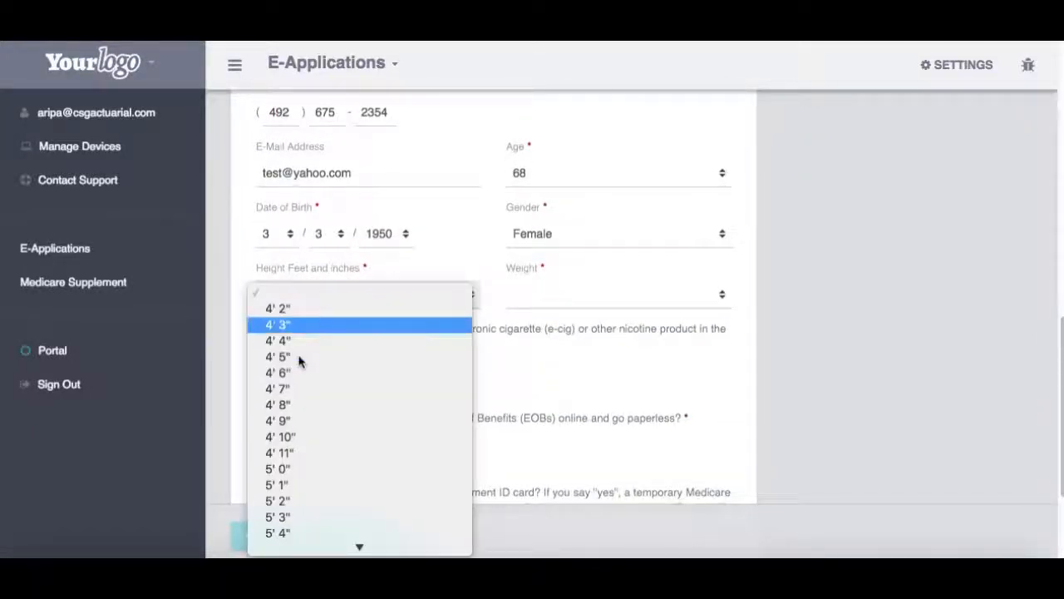
click(299, 501)
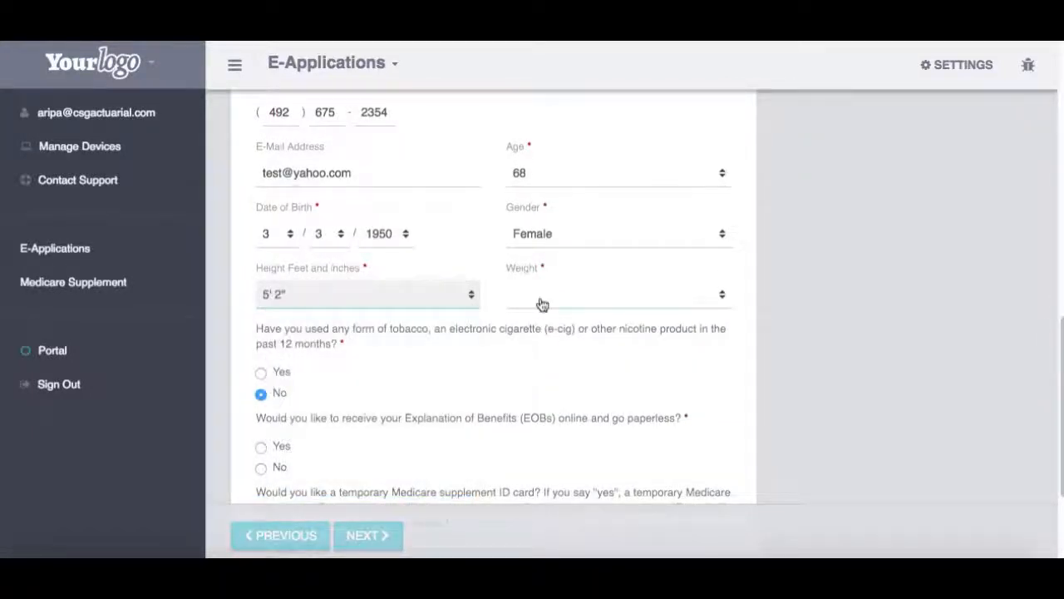
click(541, 302)
mouse_move(592, 549)
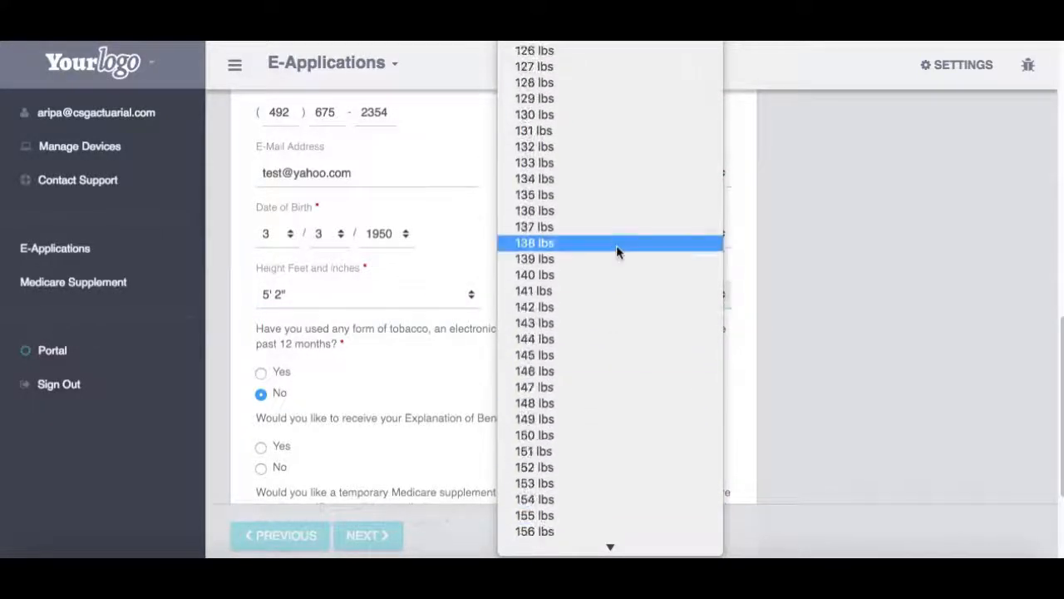
click(593, 261)
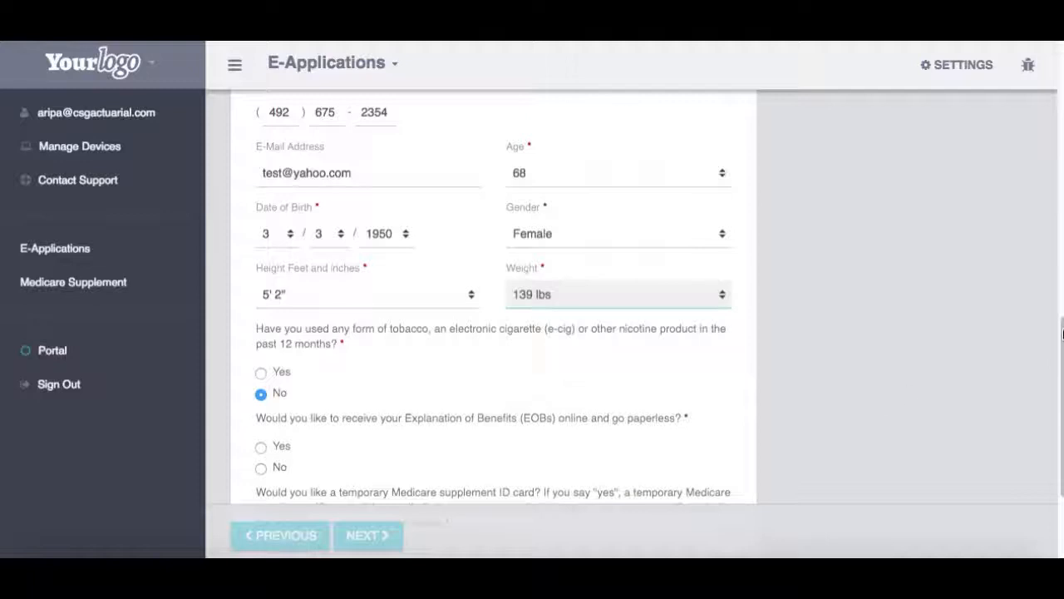
Step: Answer No to paperless EOBs and the temporary ID card, then save the section
drag(1062, 340, 1062, 347)
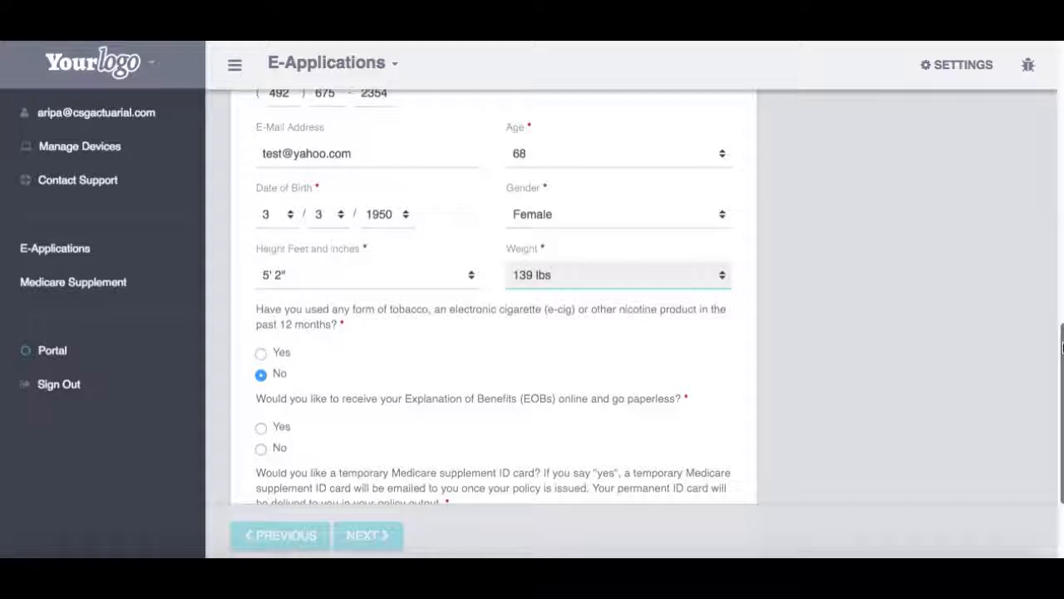
drag(1062, 348, 1045, 114)
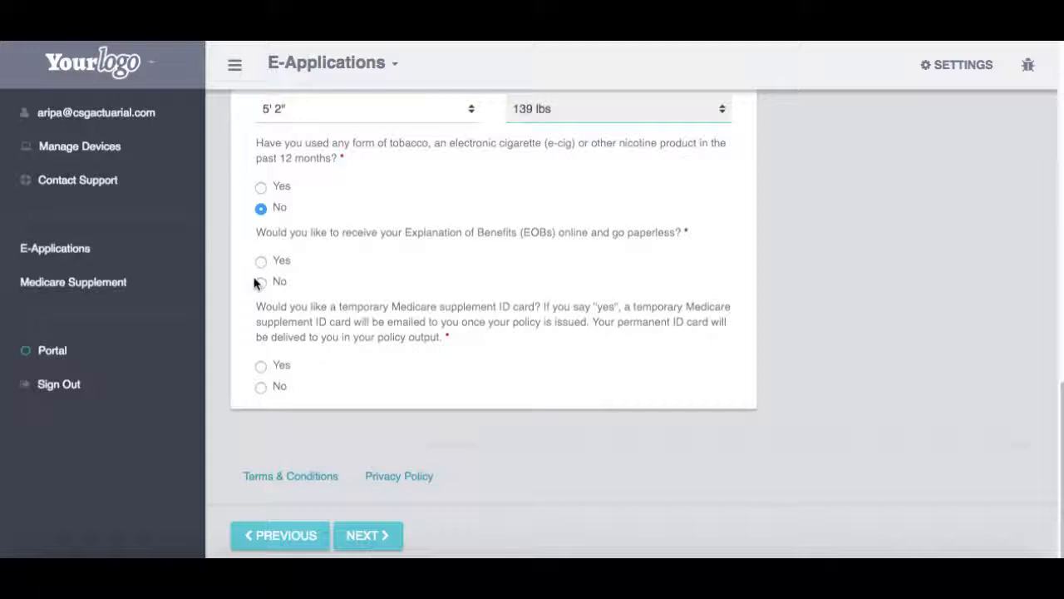
click(260, 283)
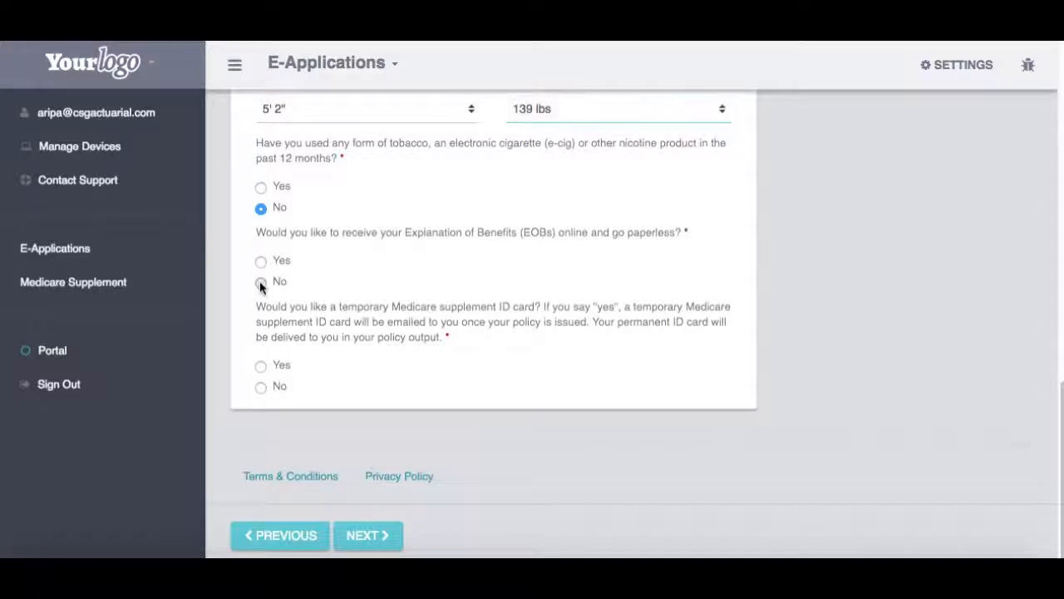
click(261, 389)
click(372, 533)
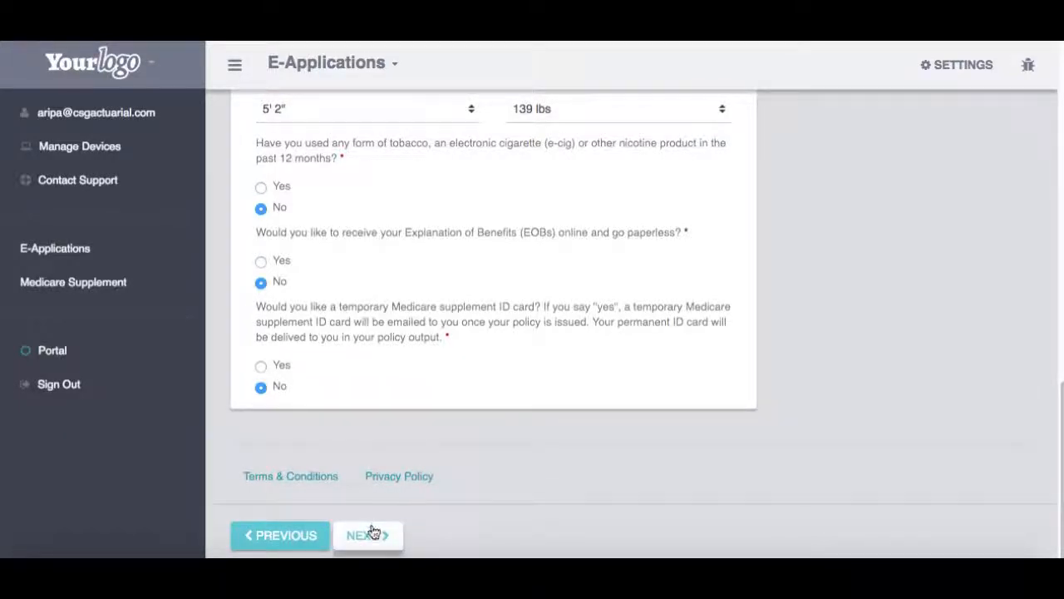
Step: Answer No to the household premium discount question and move to the Social Security Number field
scroll(532, 316, down, 2)
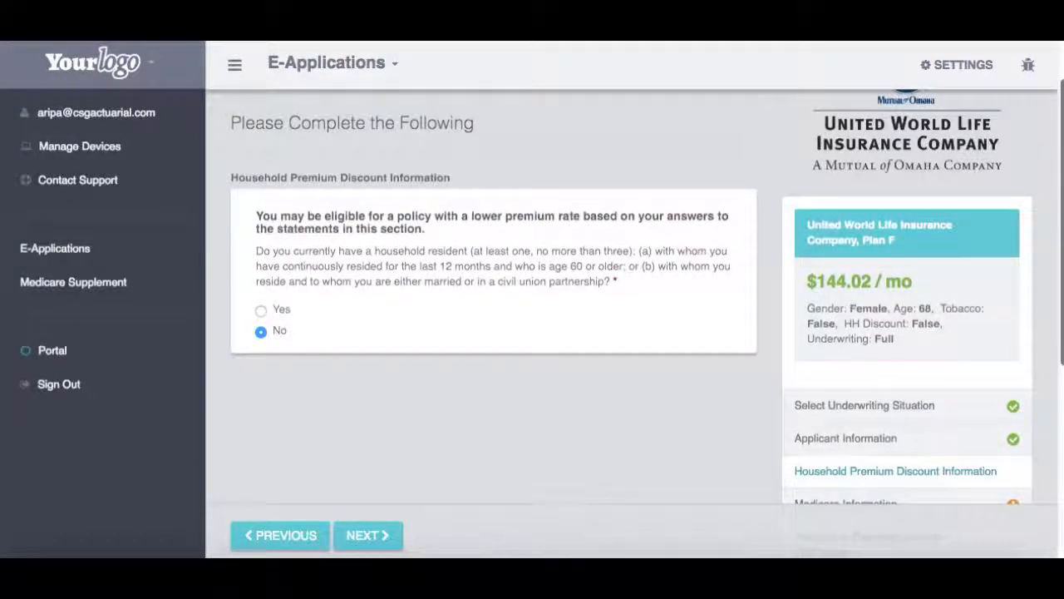
scroll(532, 316, down, 1)
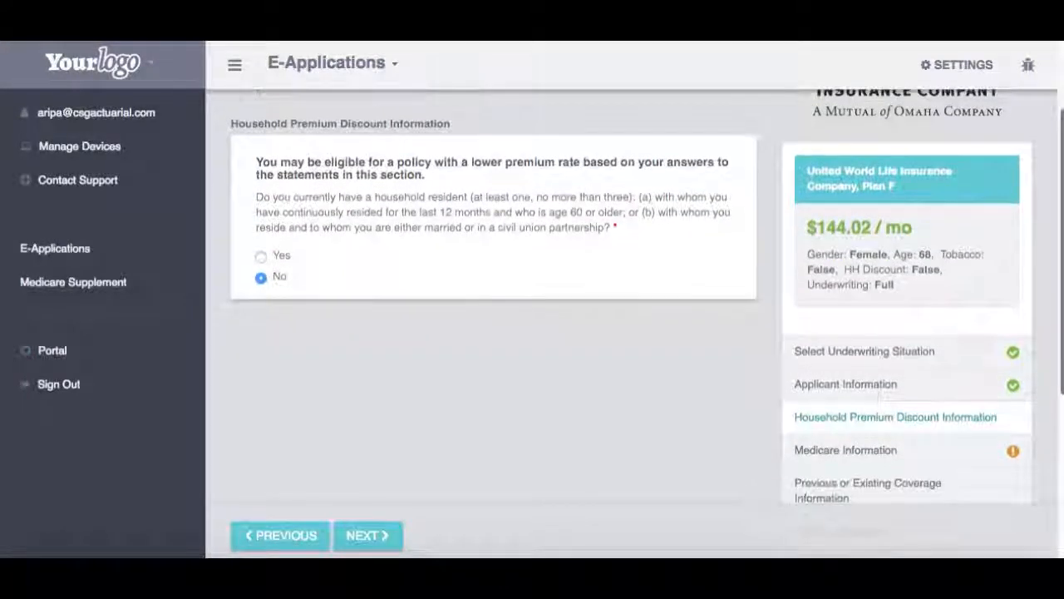
click(263, 257)
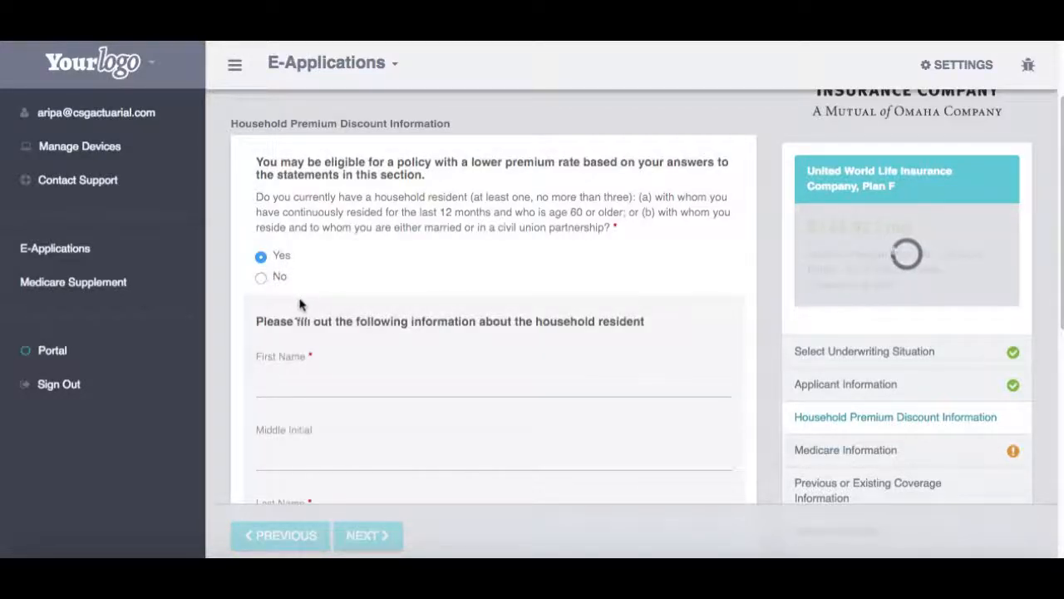
click(274, 283)
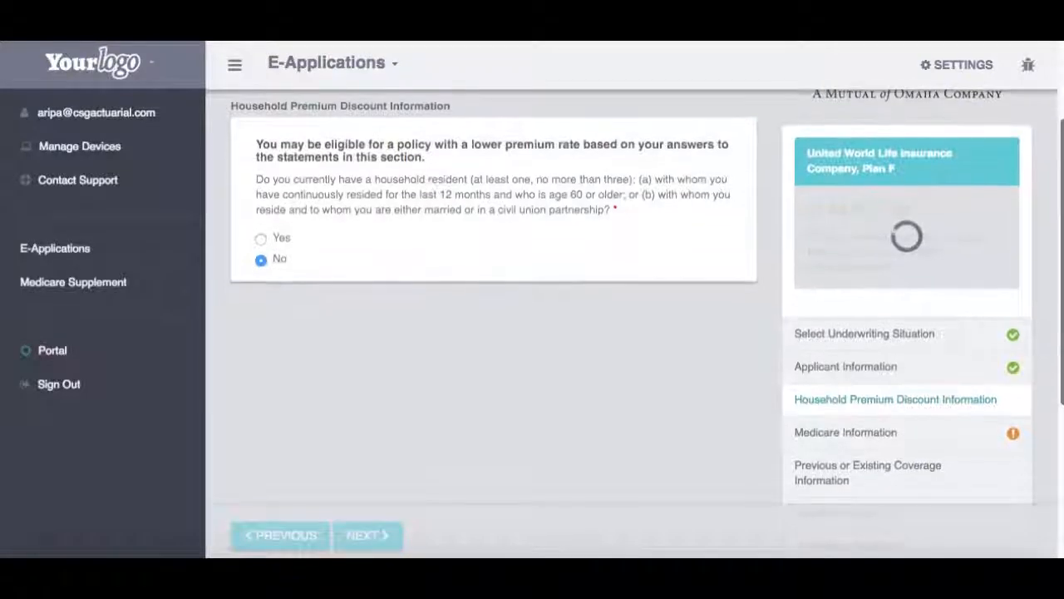
scroll(632, 296, down, 2)
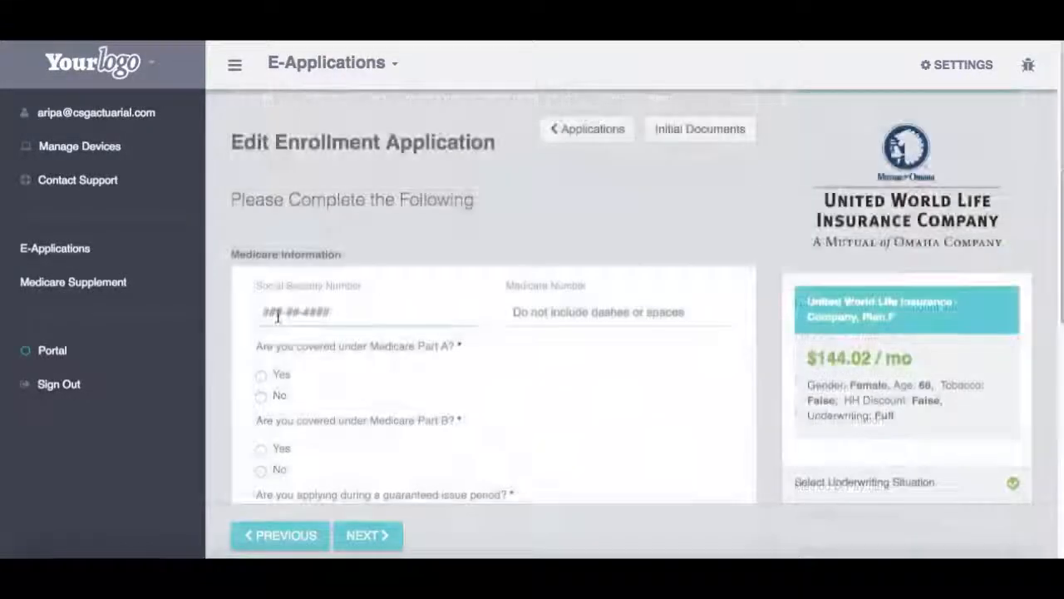
click(278, 312)
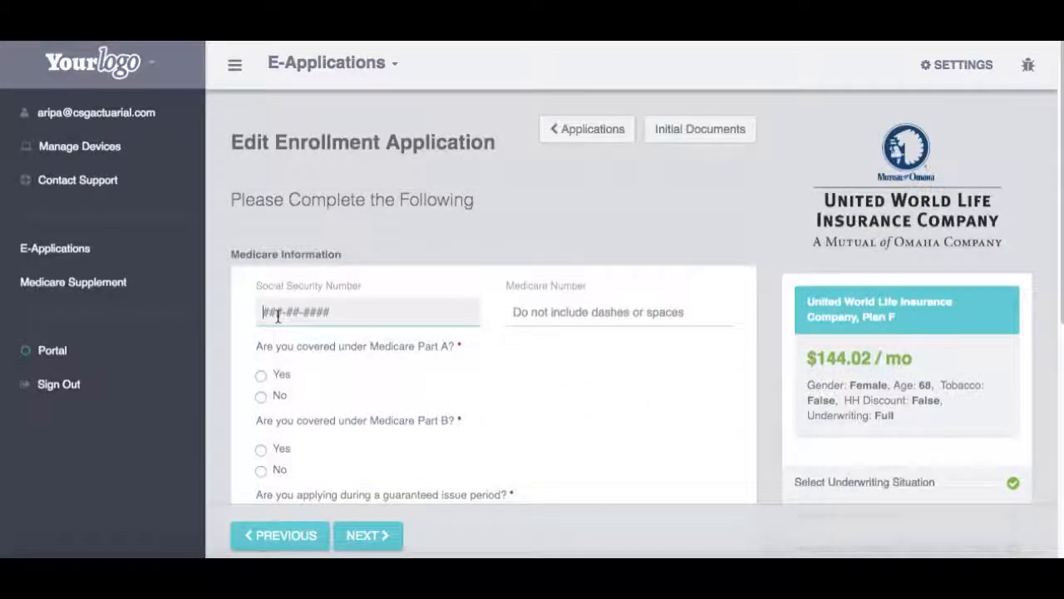
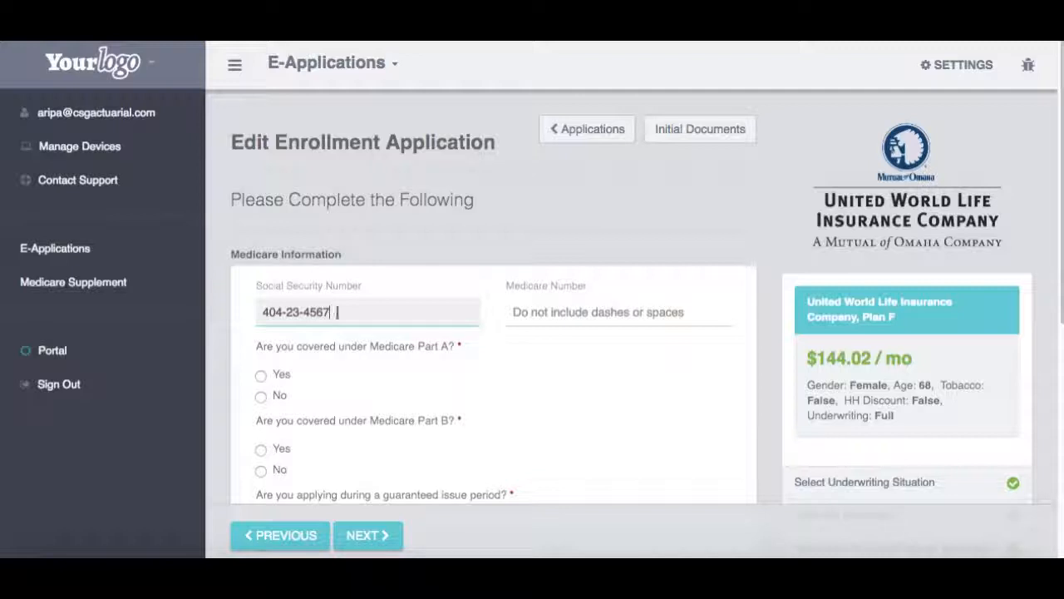
click(539, 318)
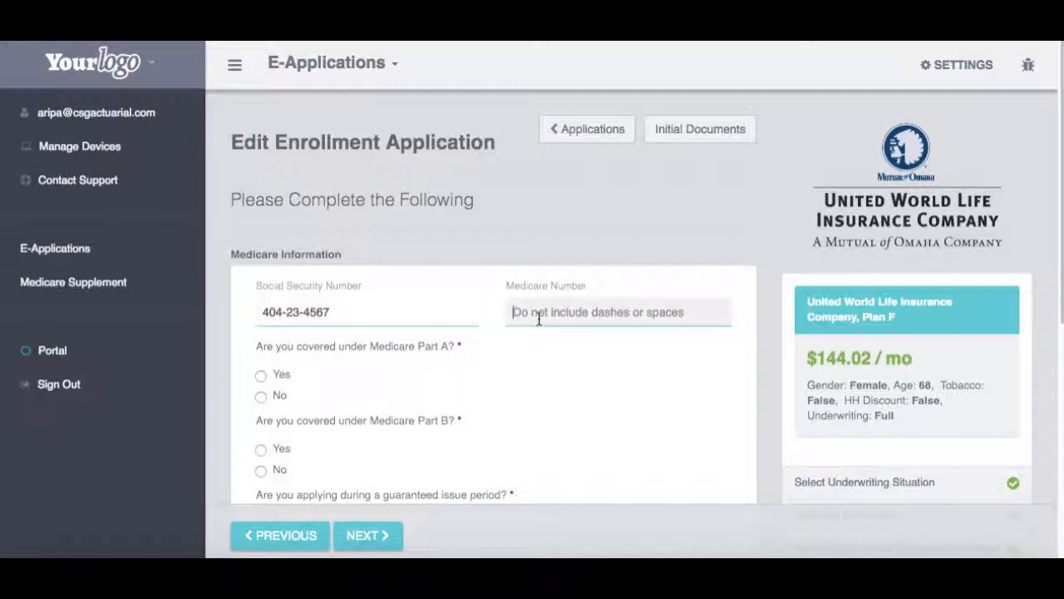
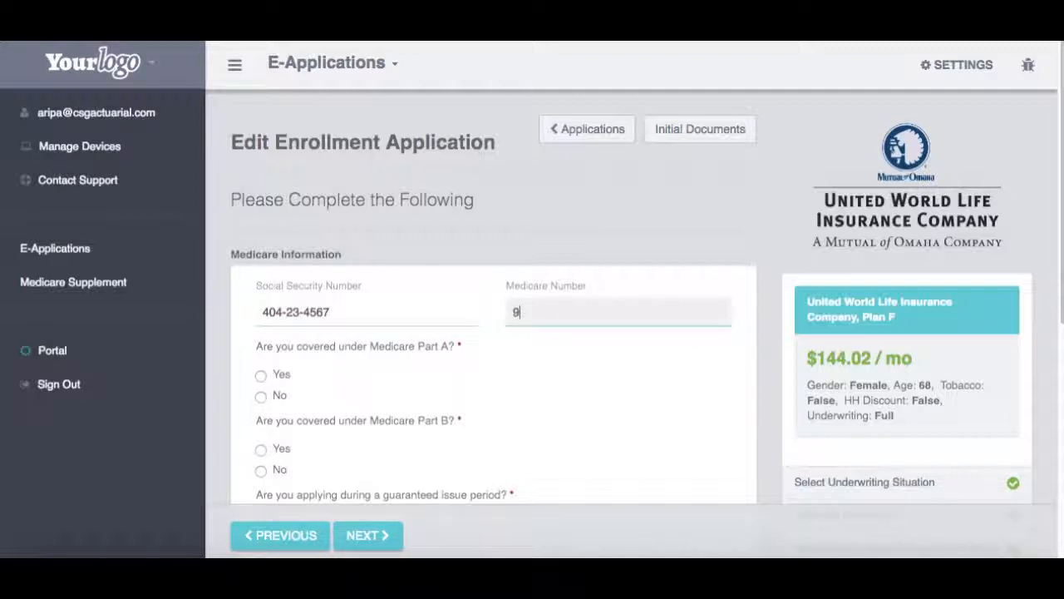
scroll(1056, 208, down, 4)
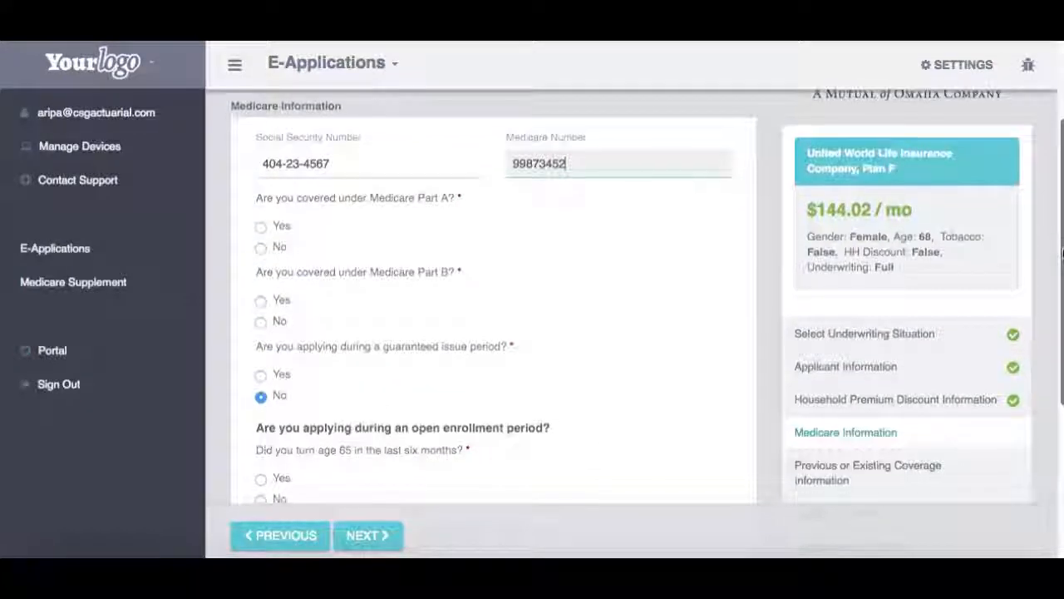
Step: Answer Yes to Medicare Part A with effective date 2/9/2016
click(261, 227)
click(281, 316)
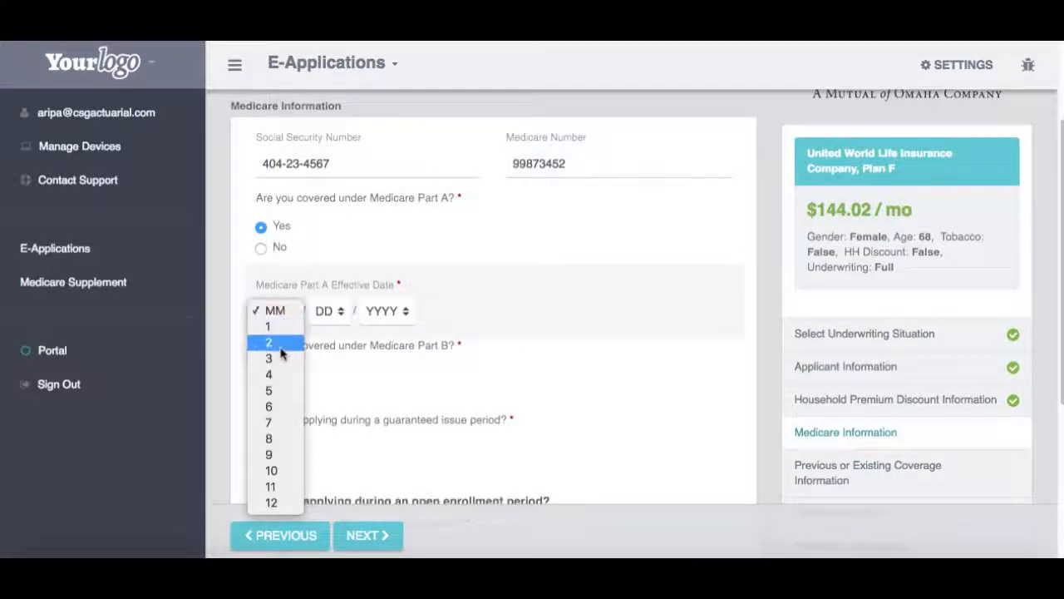
click(280, 349)
click(326, 310)
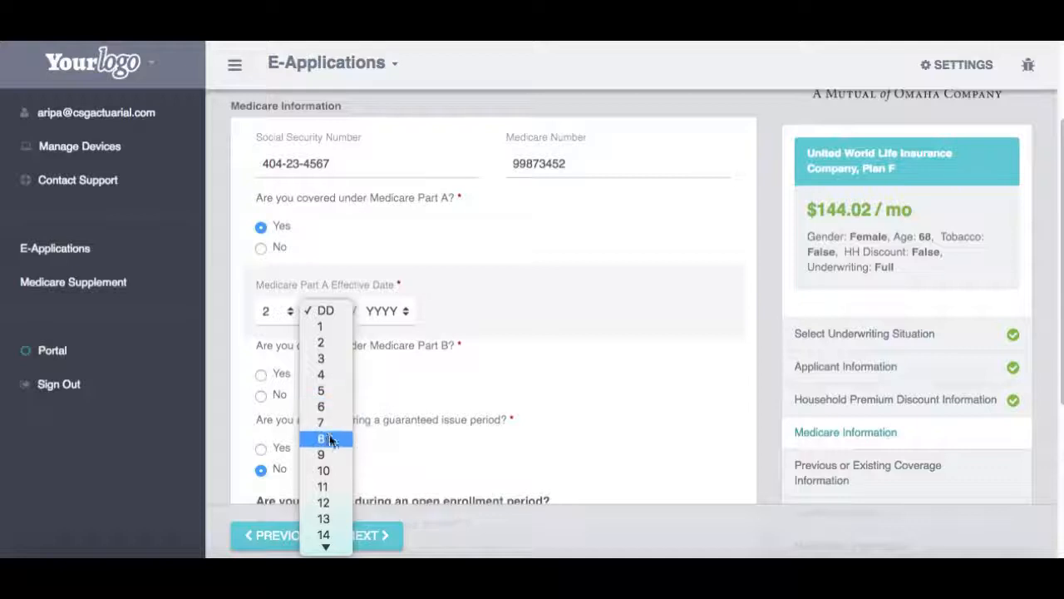
click(331, 460)
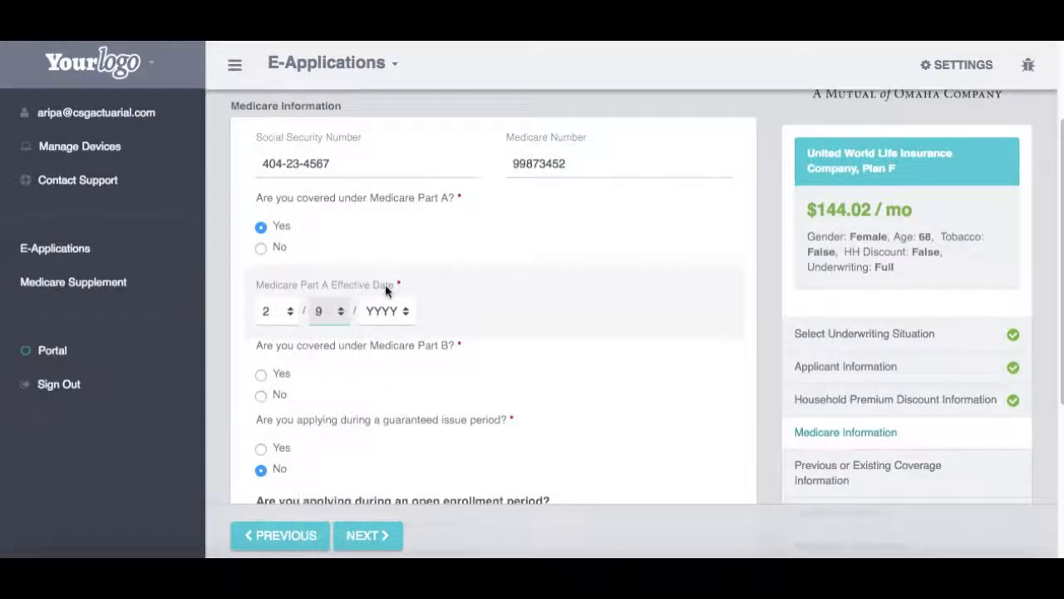
click(387, 310)
mouse_move(384, 546)
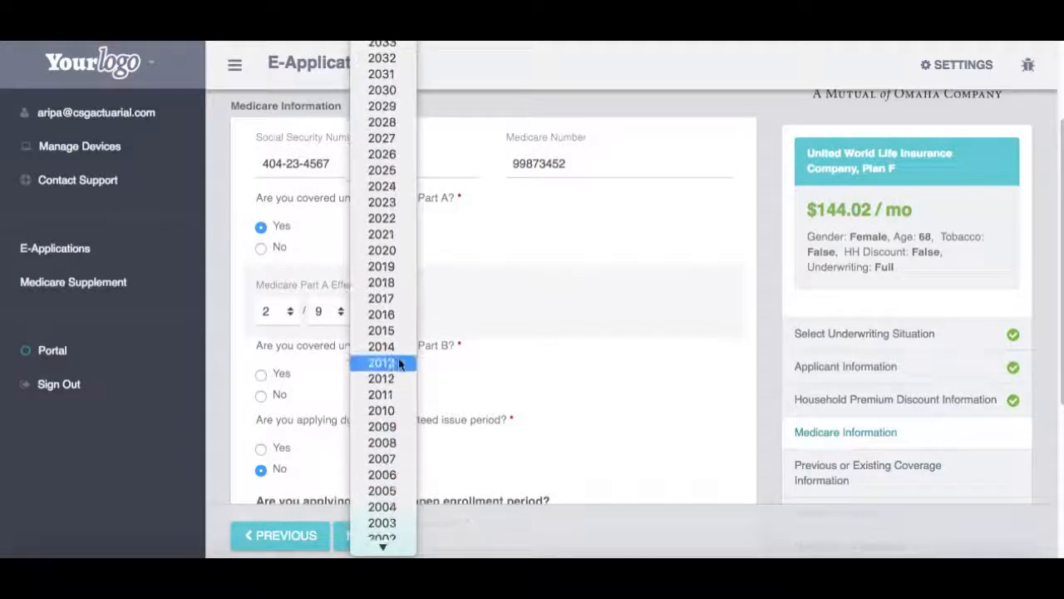
click(393, 309)
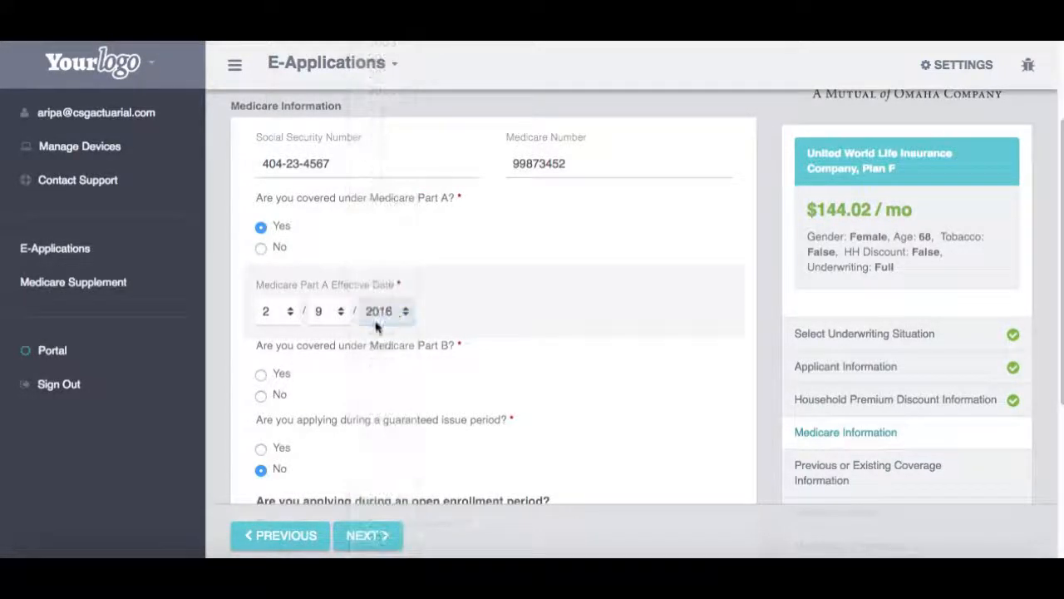
Step: Answer Yes to Medicare Part B with effective date 2/9/2016
click(262, 374)
click(281, 462)
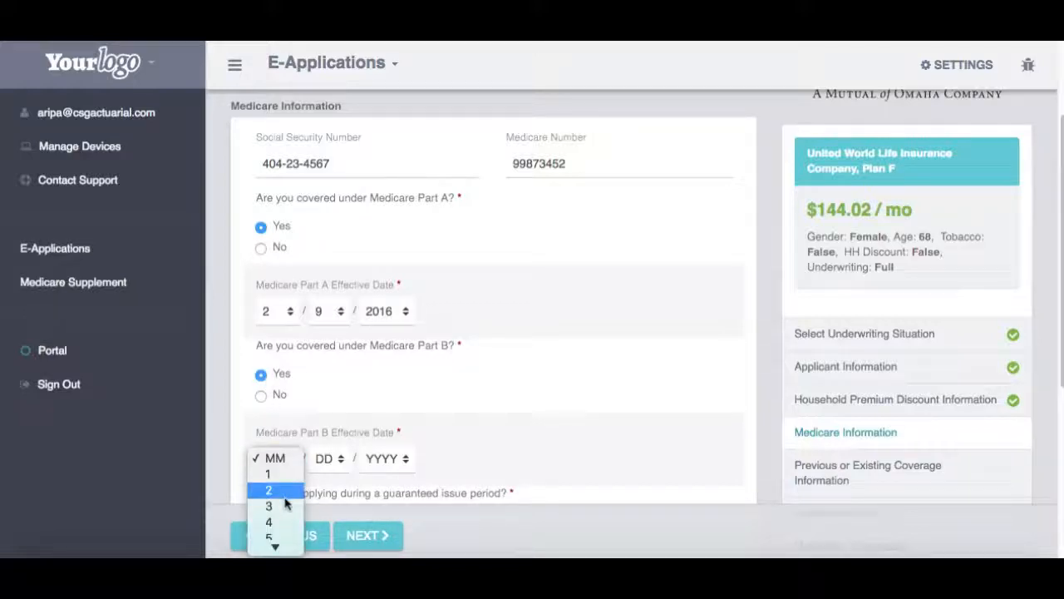
click(286, 490)
click(328, 463)
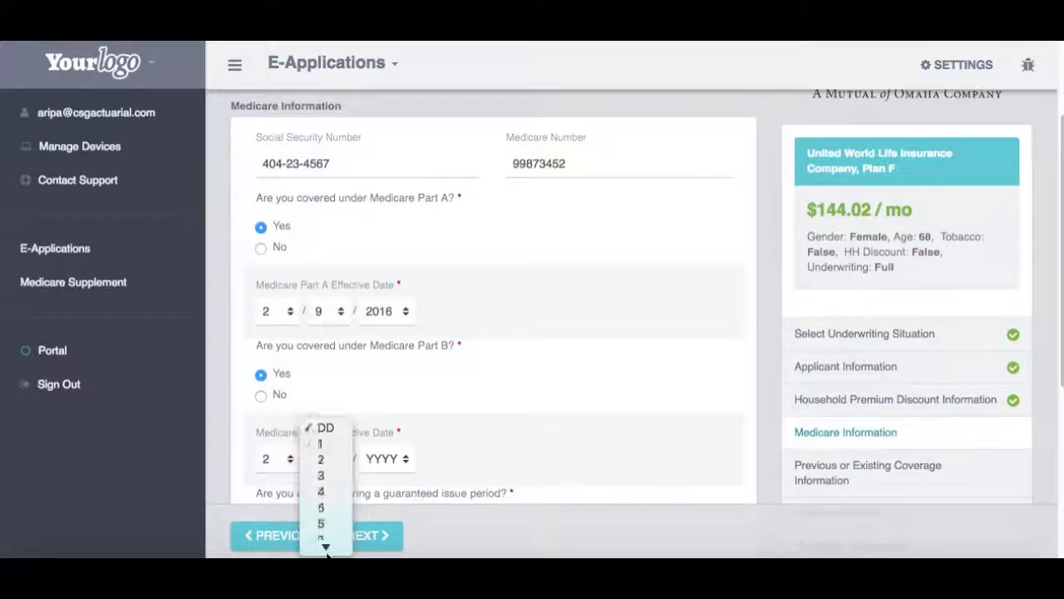
click(326, 494)
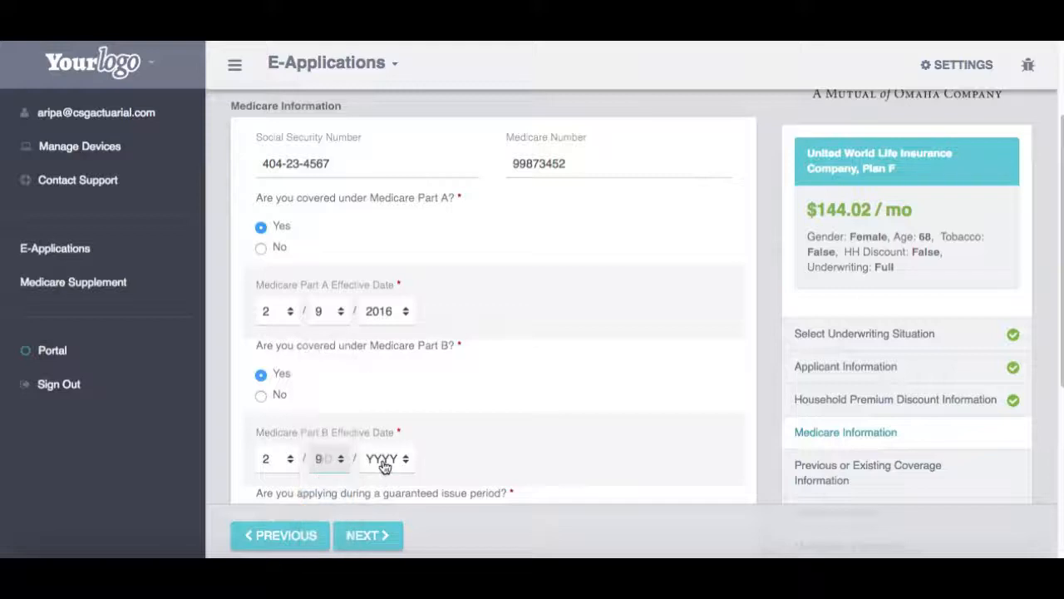
click(386, 460)
mouse_move(384, 546)
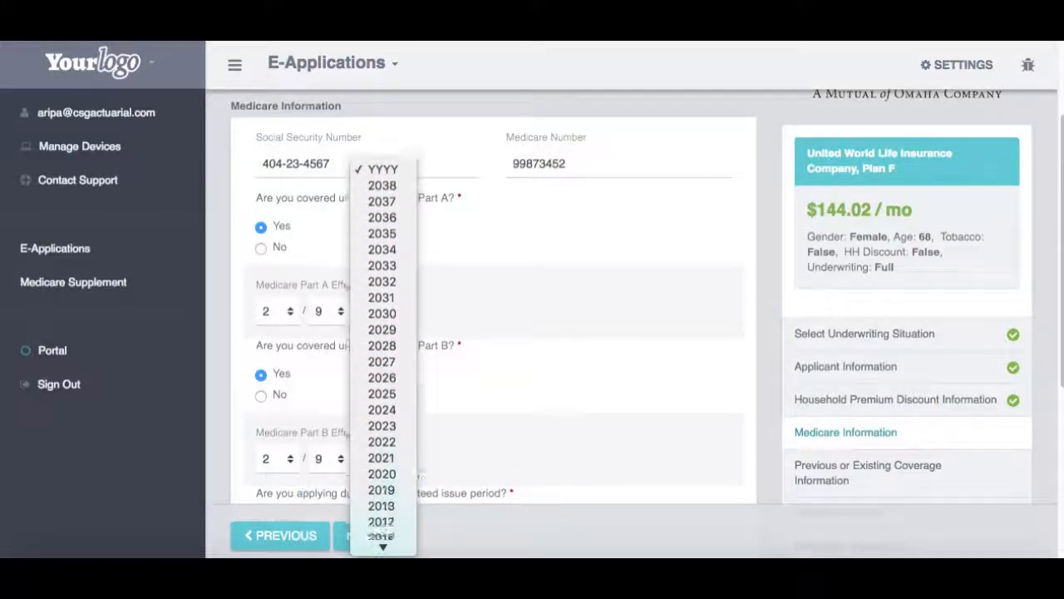
click(392, 415)
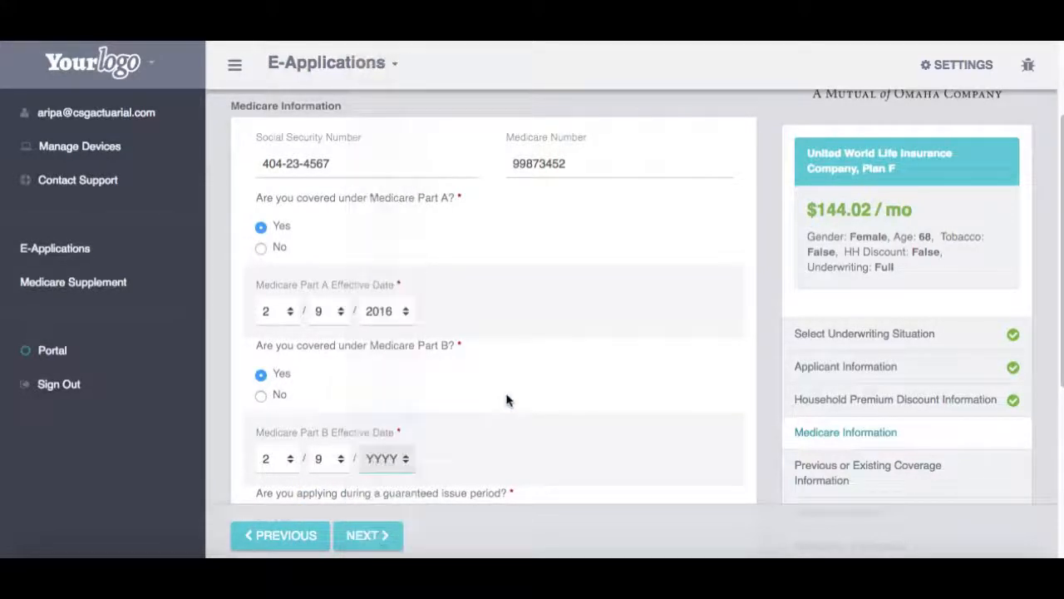
Step: Answer No to turning 65 and recent Part B enrollment, then go to Previous Coverage
scroll(1062, 258, down, 4)
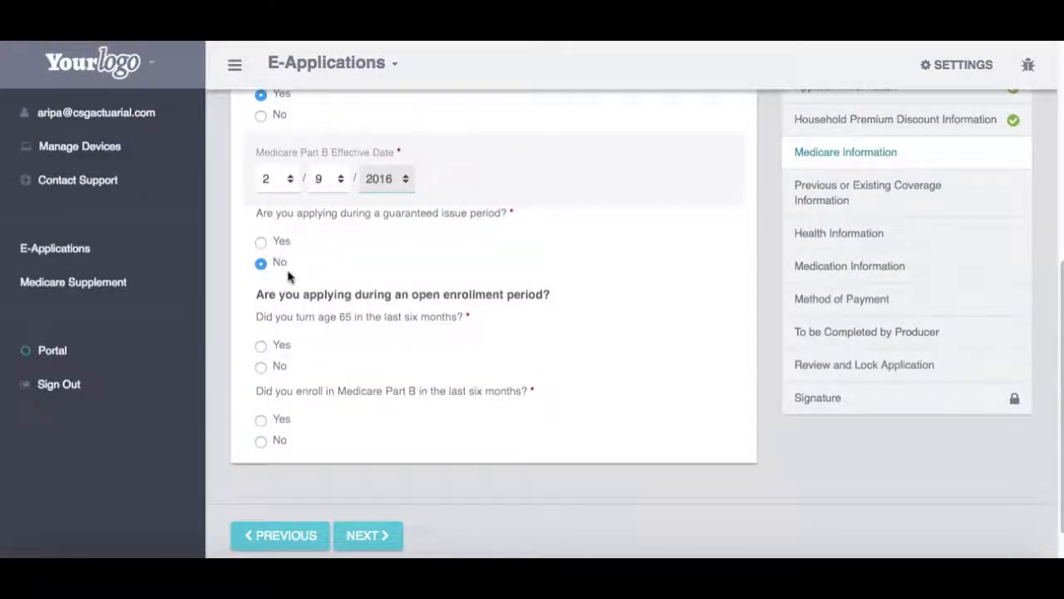
click(274, 371)
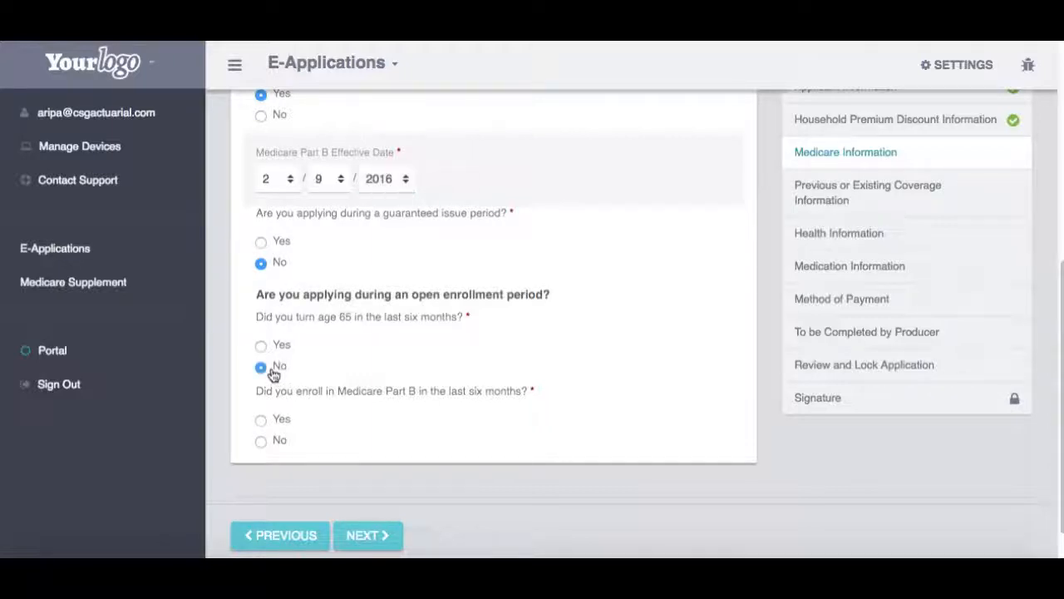
click(280, 443)
scroll(1057, 213, up, 5)
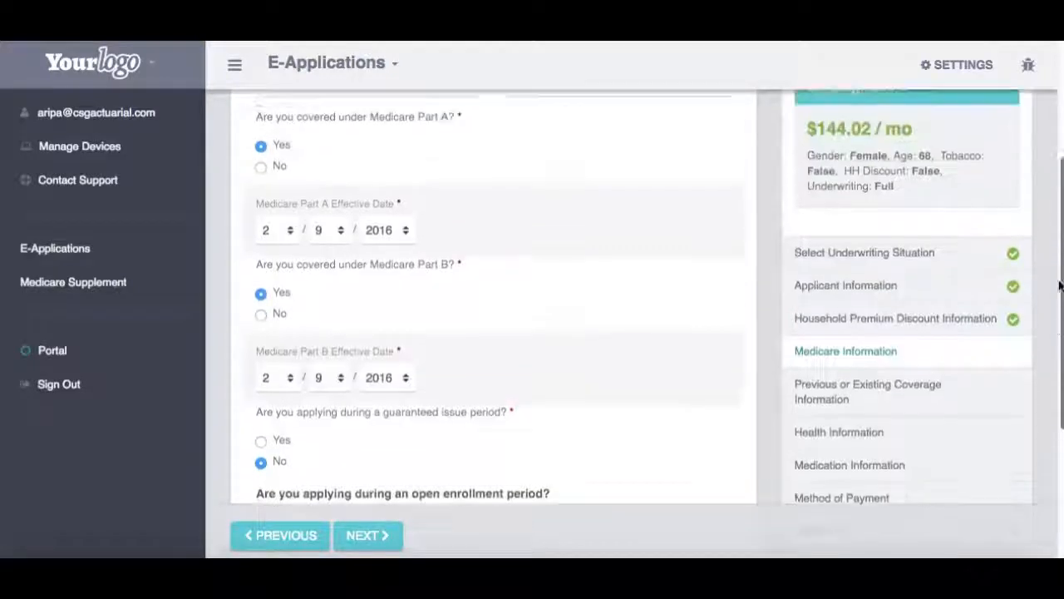
scroll(1057, 217, down, 1)
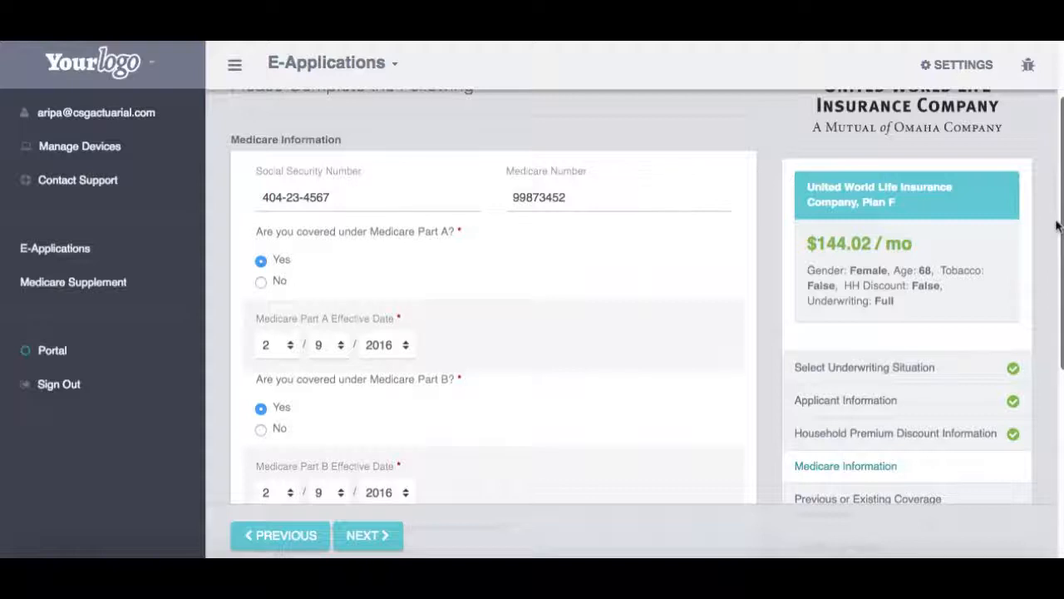
drag(1057, 224, 1039, 311)
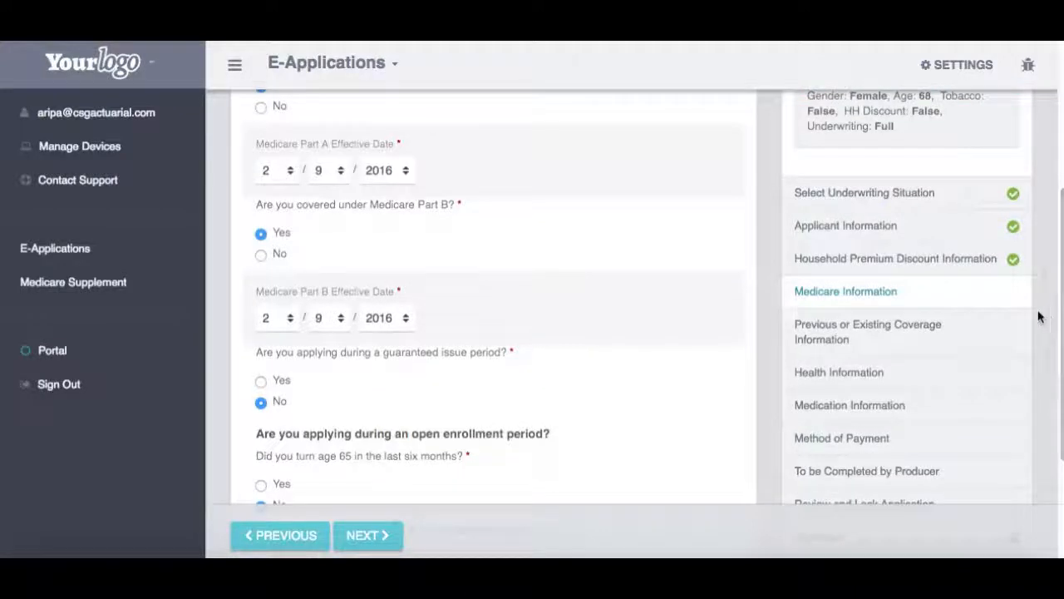
click(963, 332)
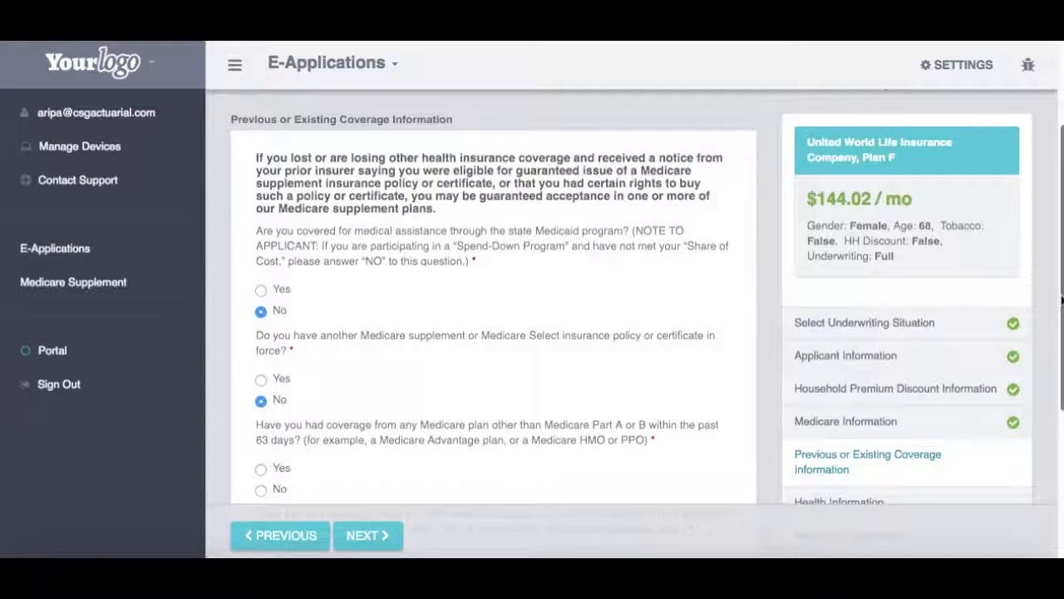
Step: Answer Yes to other Medicare plan coverage in the past 63 days and No to still covered
scroll(430, 371, down, 3)
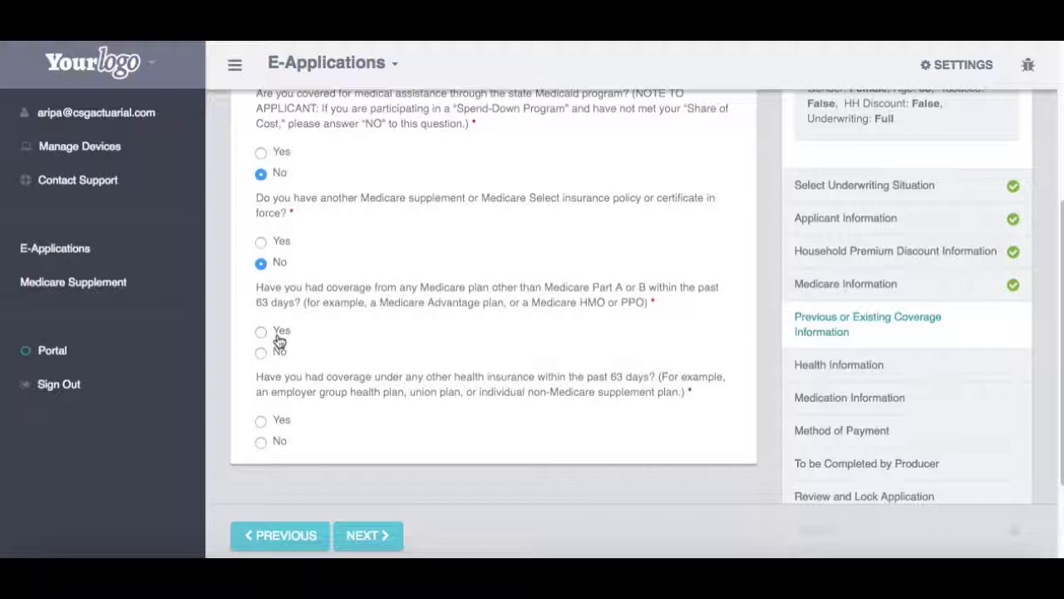
click(279, 338)
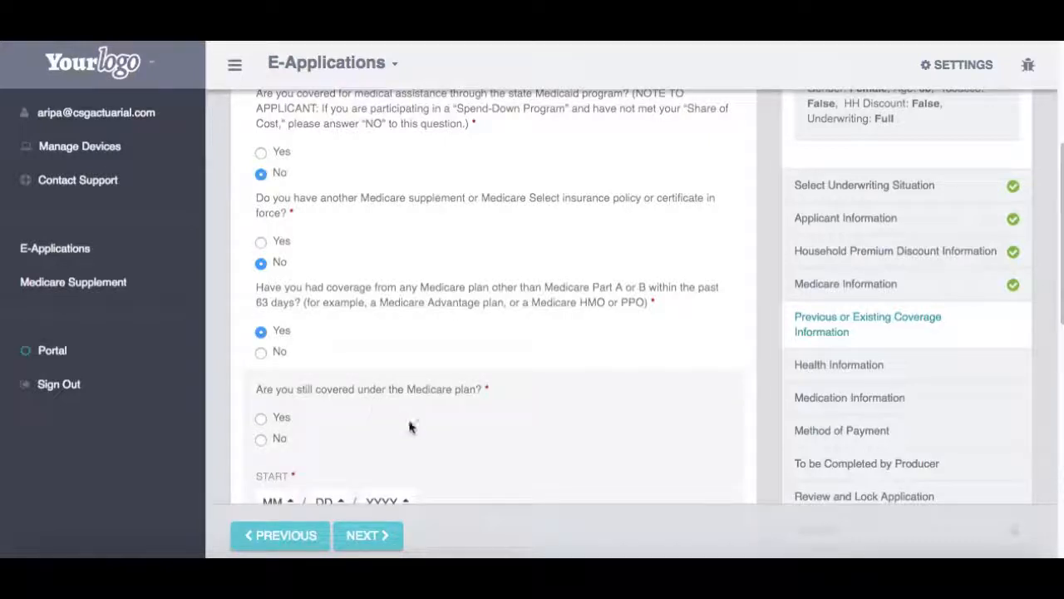
scroll(418, 349, down, 3)
click(265, 294)
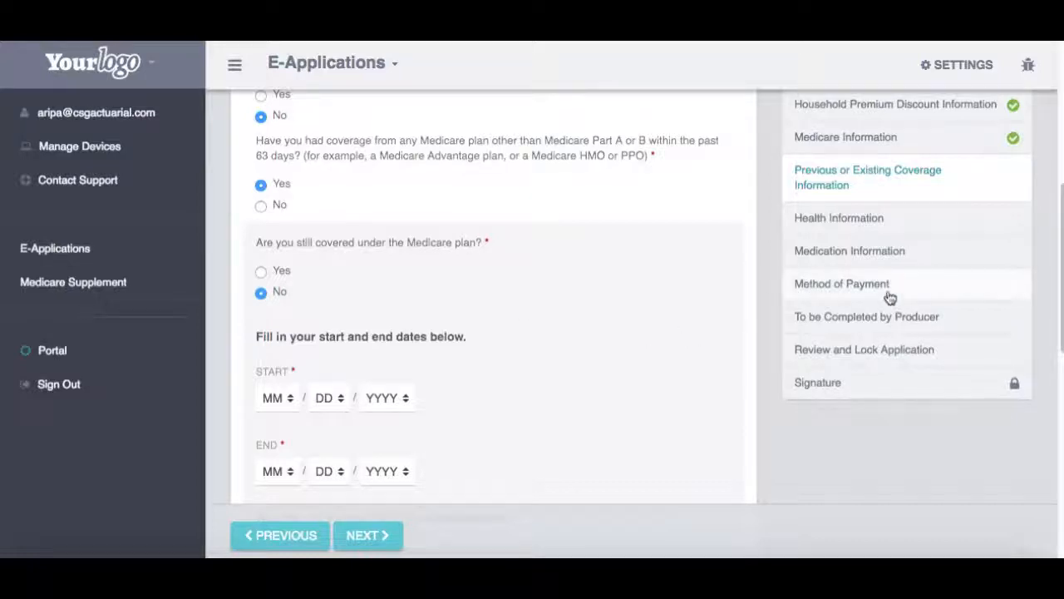
Step: Answer the prior-plan questions: first time in this plan type, supplement dropped, no longer available
scroll(1062, 260, down, 4)
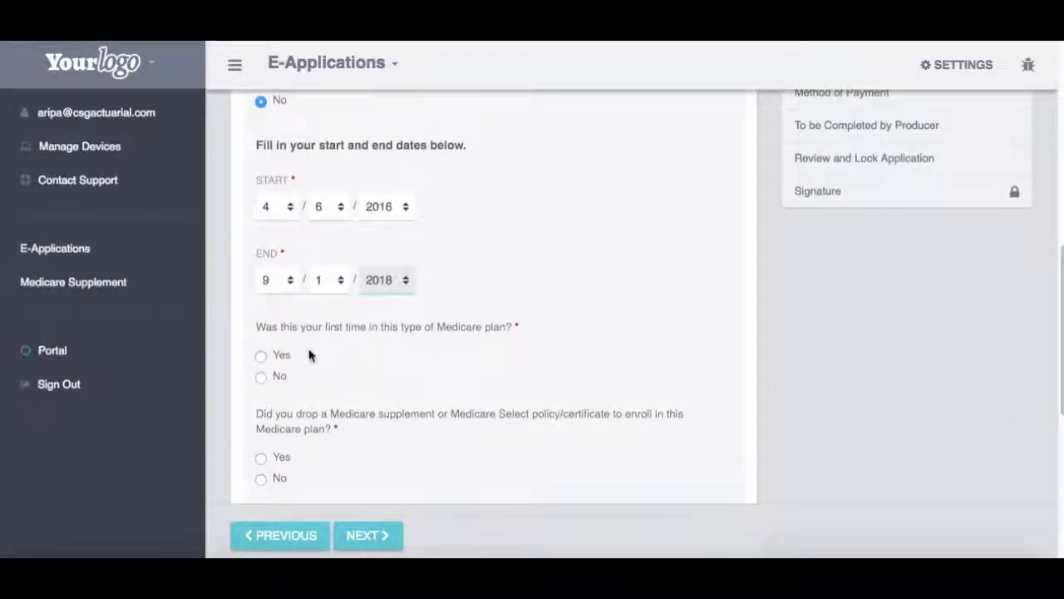
click(261, 355)
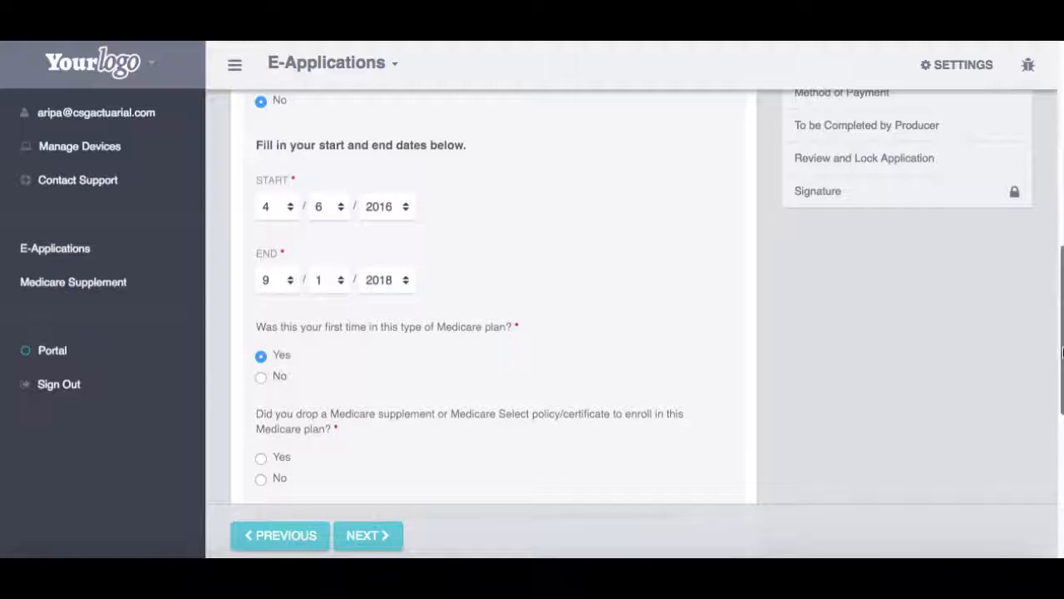
scroll(1062, 391, down, 3)
click(280, 230)
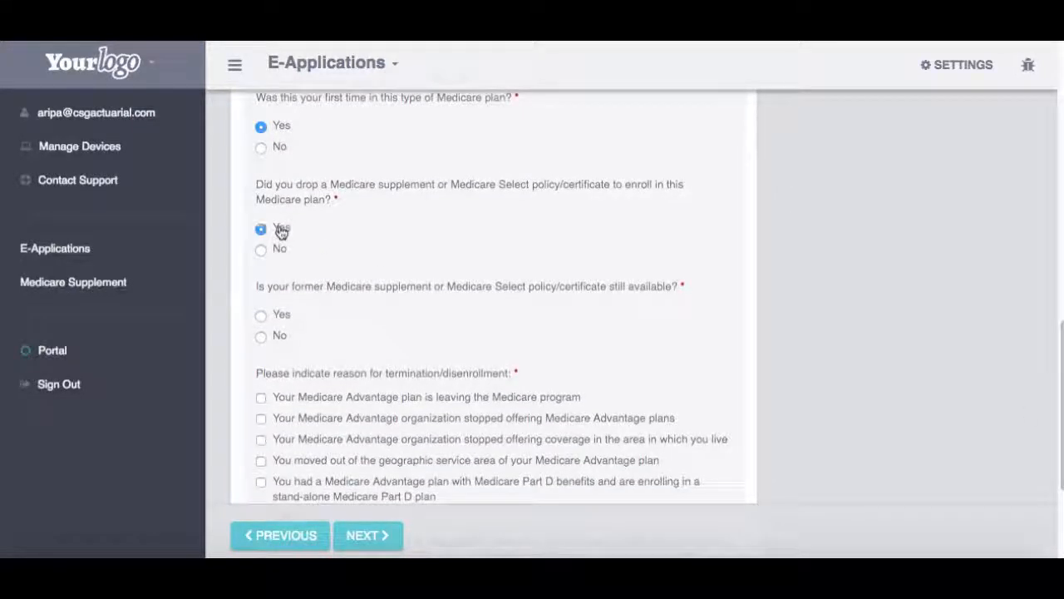
click(279, 337)
Step: Set the termination reason to Other with text 'Other', answer No to other insurance, and continue
scroll(524, 291, down, 3)
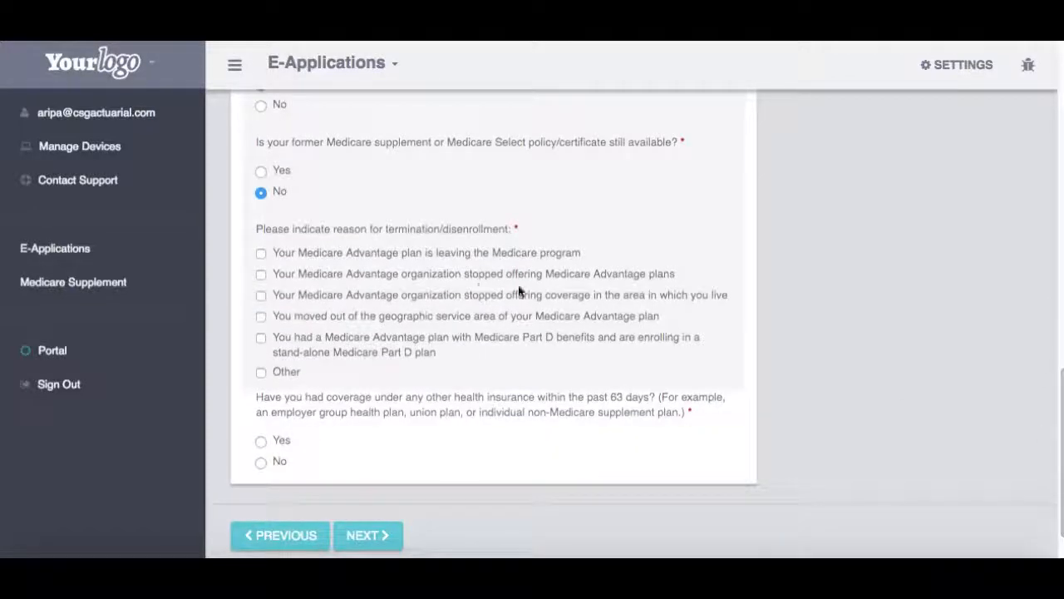
click(261, 372)
click(294, 426)
text(Other)
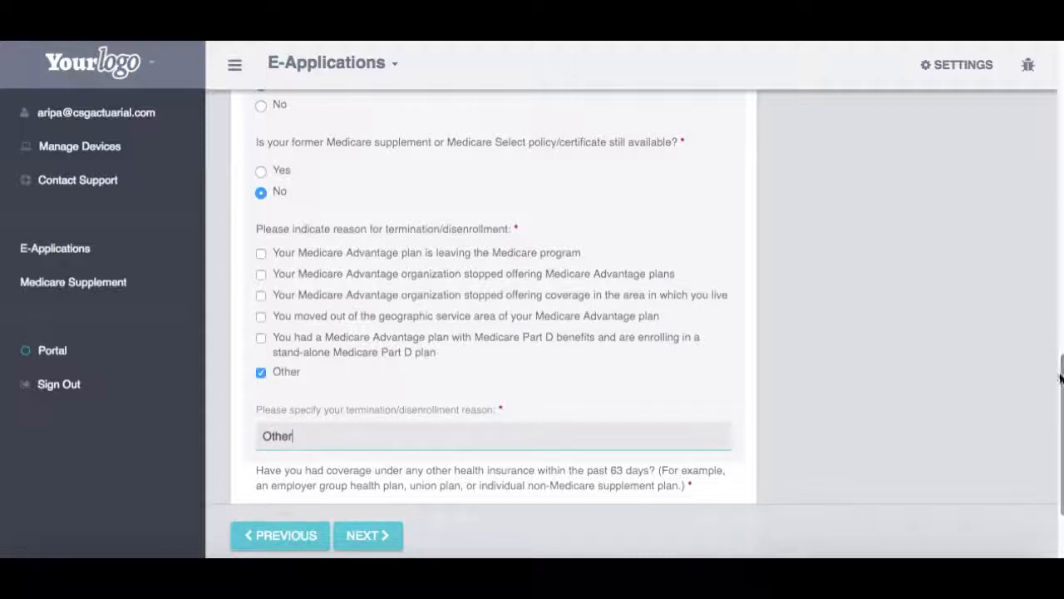
scroll(293, 435, down, 3)
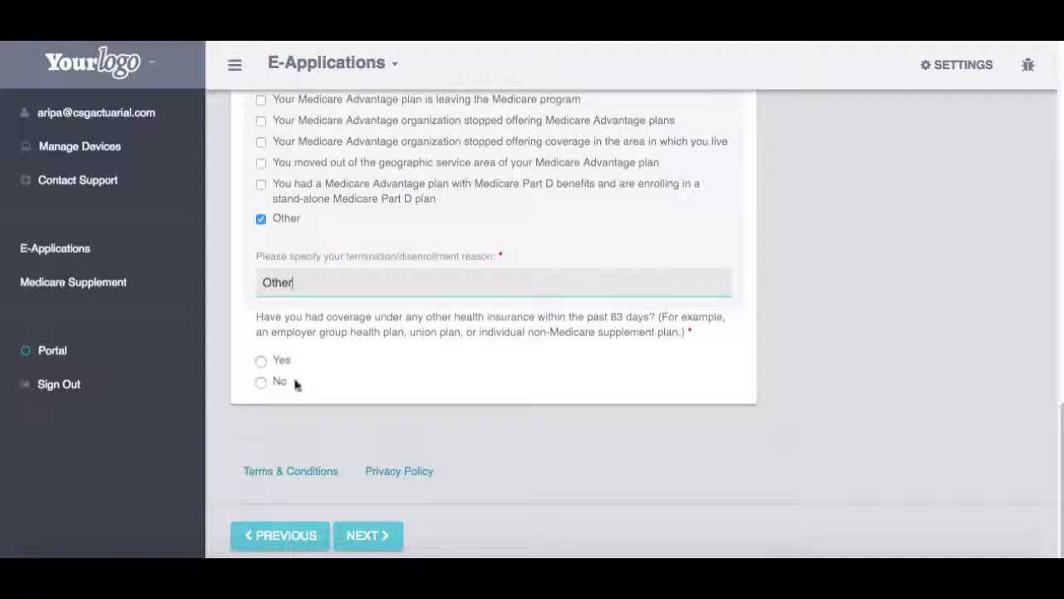
click(279, 383)
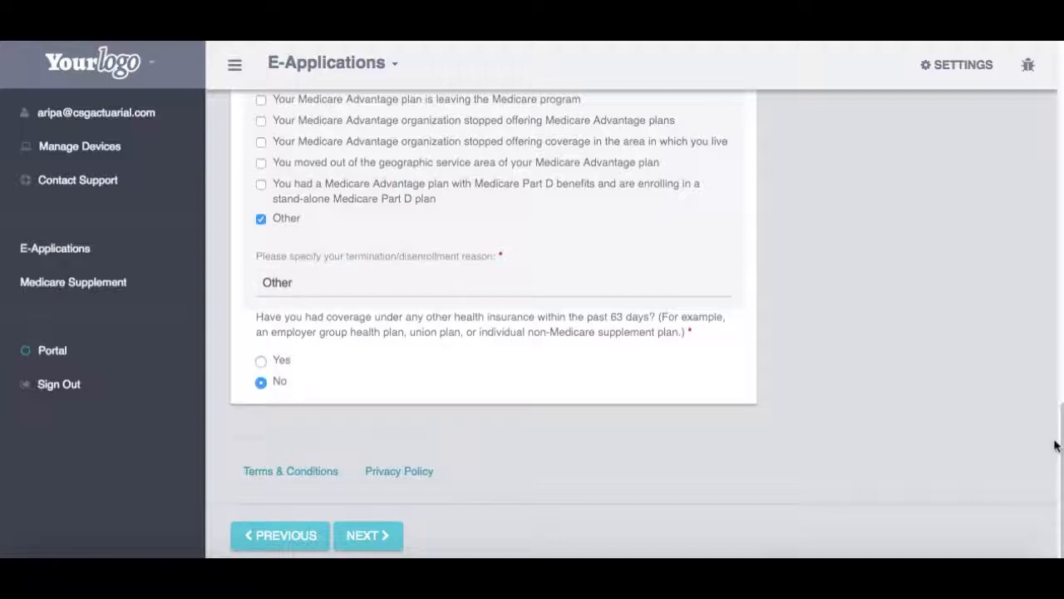
click(387, 535)
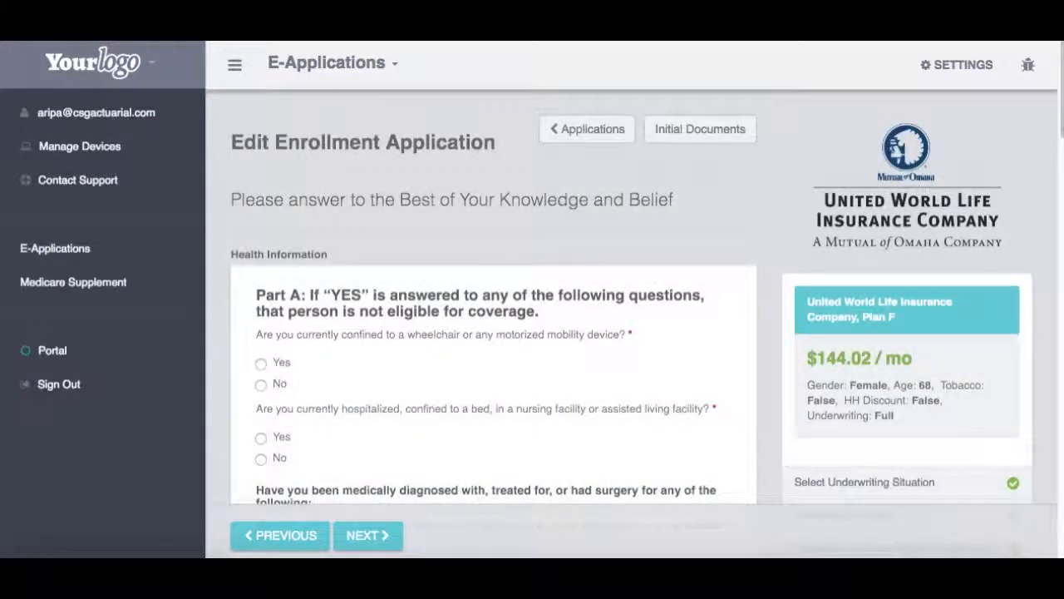
Step: Answer No to wheelchair and hospitalization, then Yes to kidney disease and COPD
scroll(494, 333, down, 3)
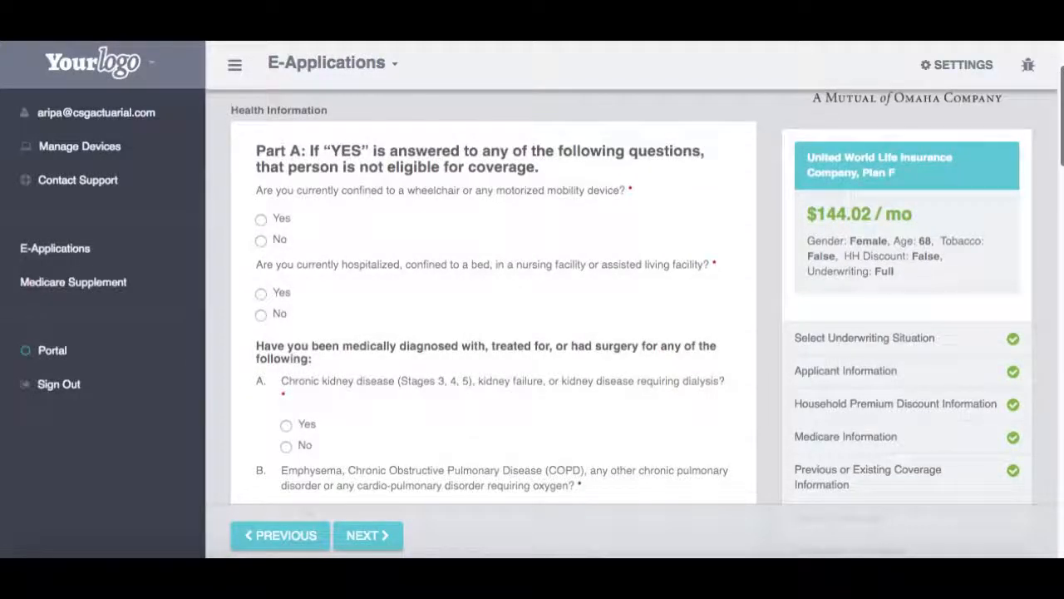
click(266, 240)
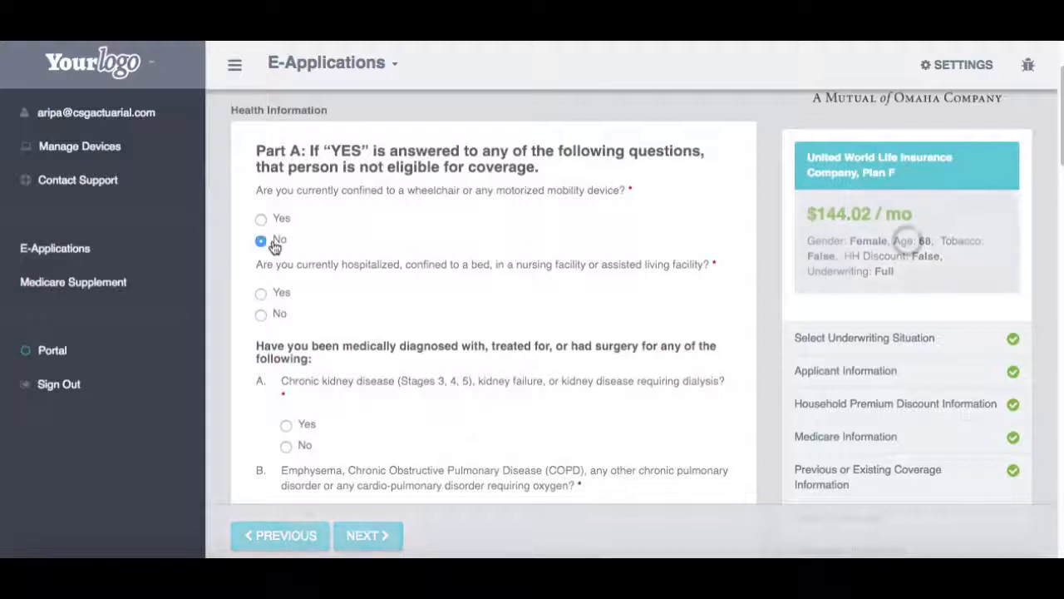
click(267, 319)
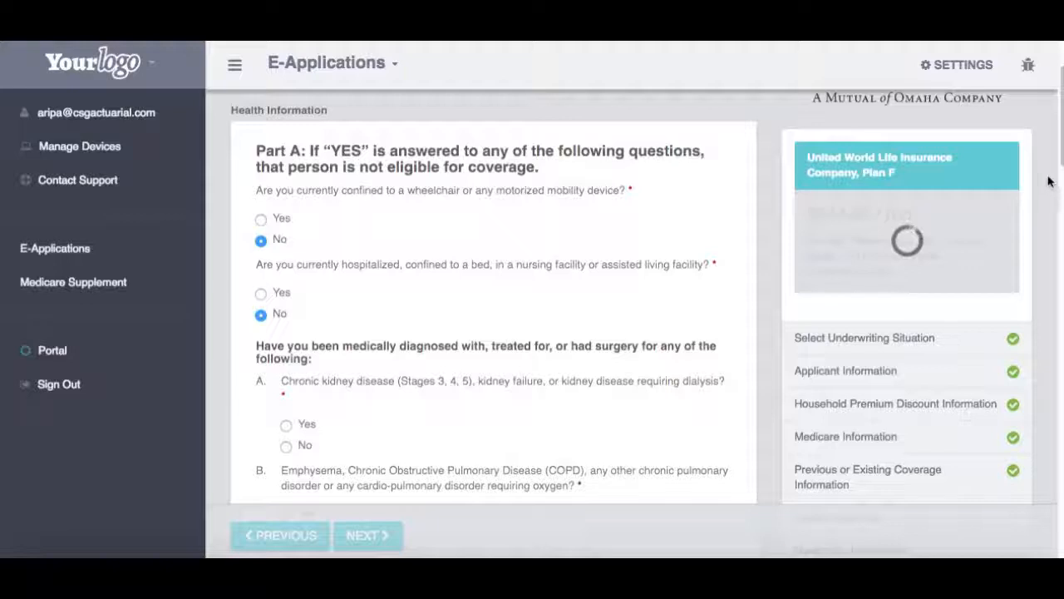
scroll(1062, 160, down, 3)
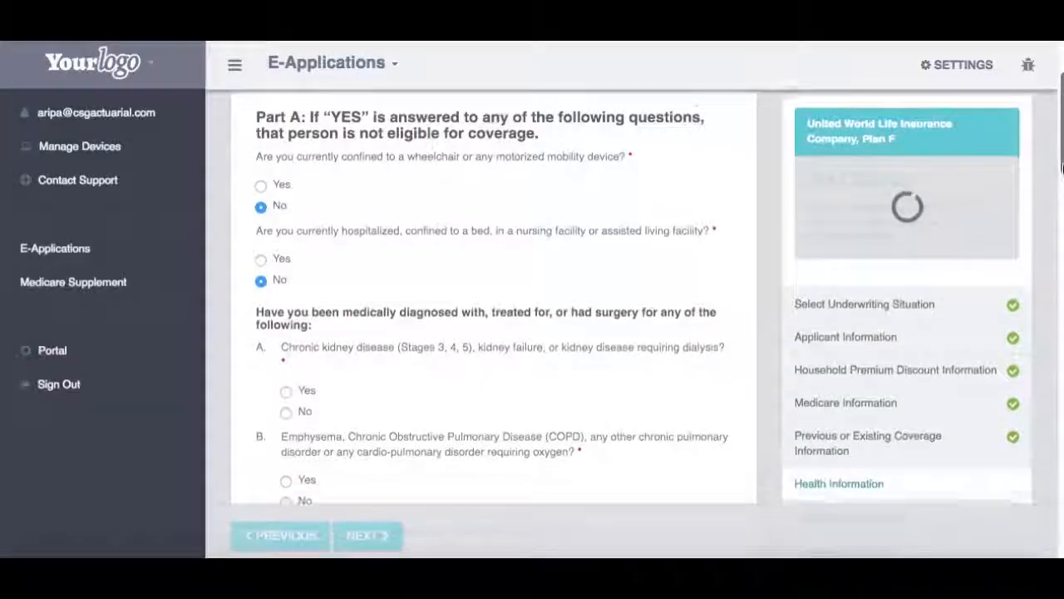
scroll(1062, 160, down, 1)
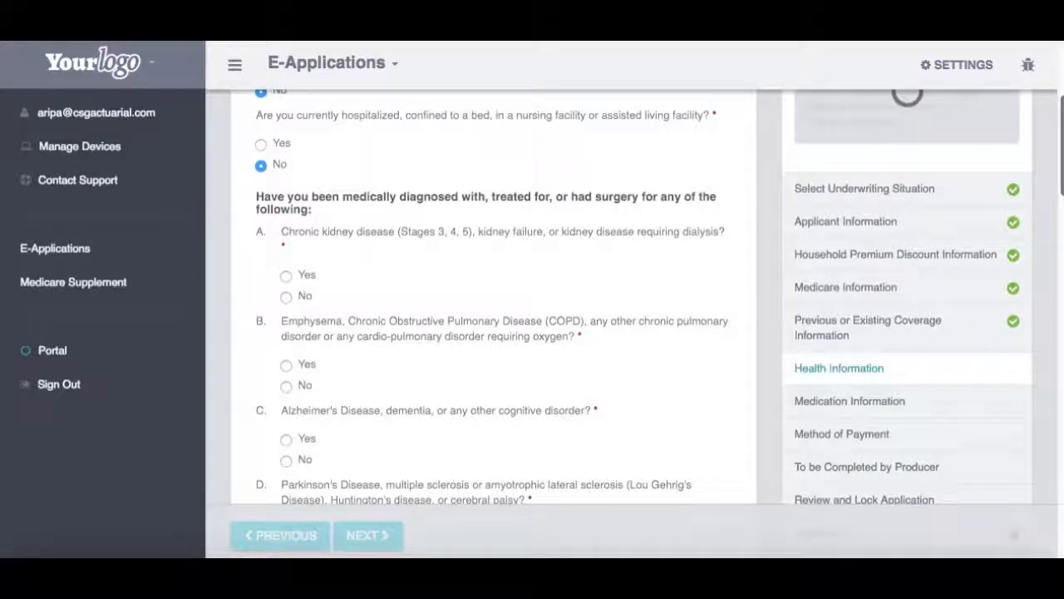
scroll(625, 263, up, 1)
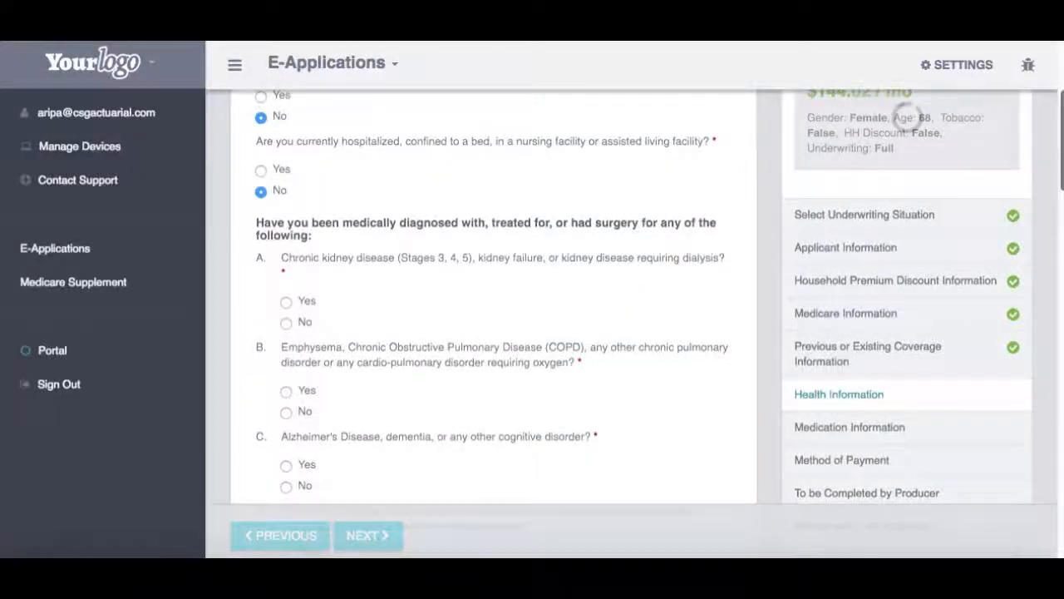
click(286, 303)
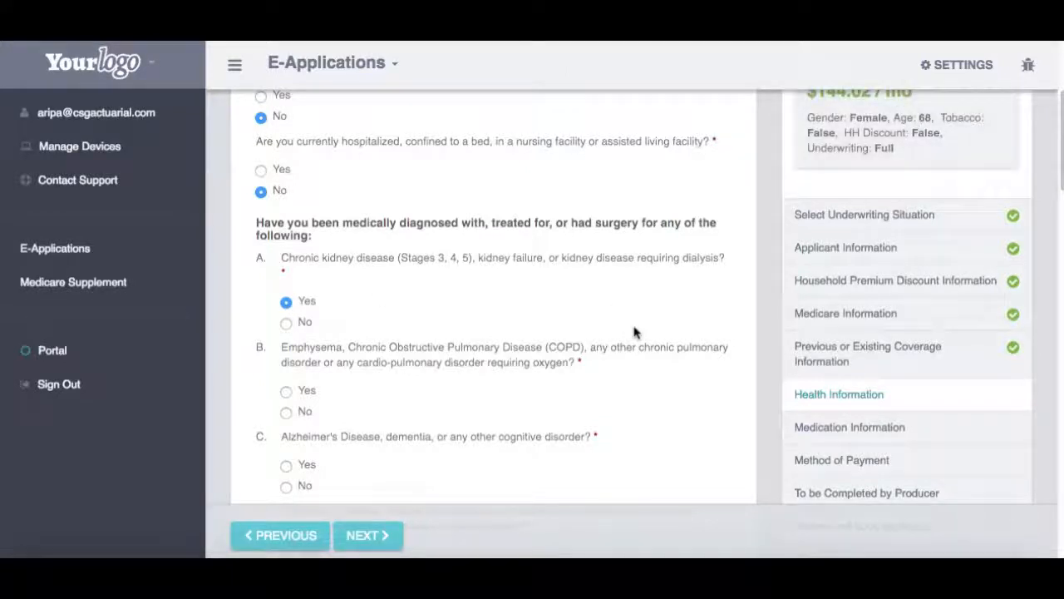
click(286, 390)
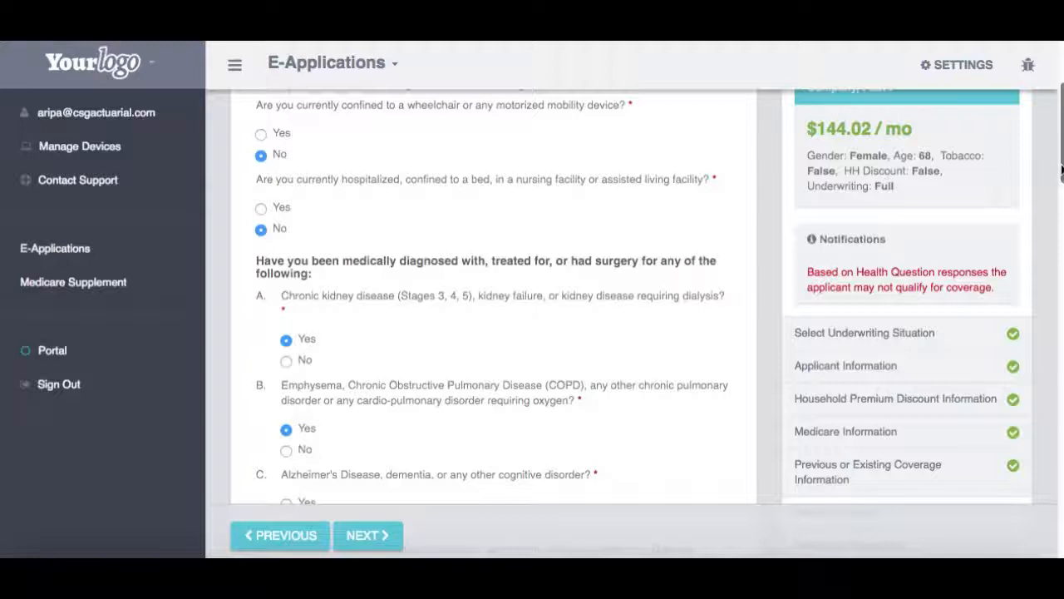
Step: Switch kidney disease and COPD to No, answer No to Alzheimer's and Parkinson's, and continue
scroll(1061, 169, down, 3)
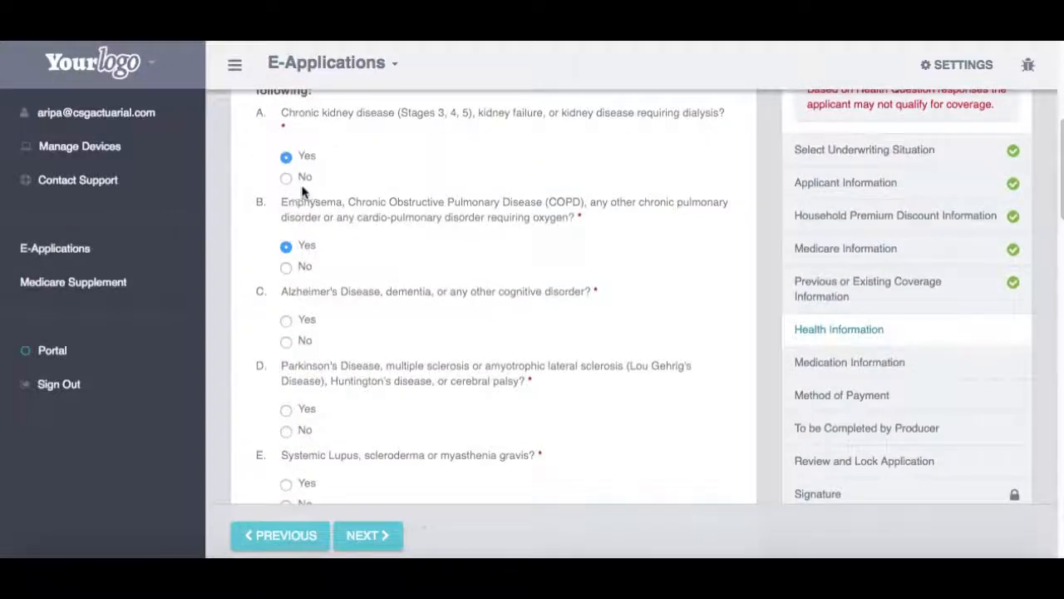
click(288, 177)
click(297, 269)
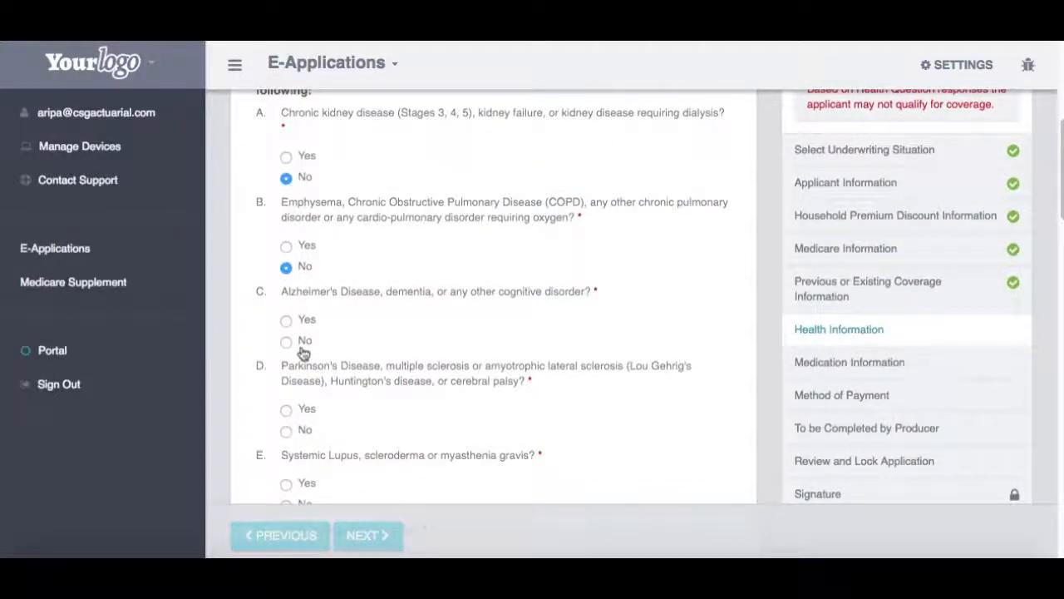
click(301, 342)
click(287, 432)
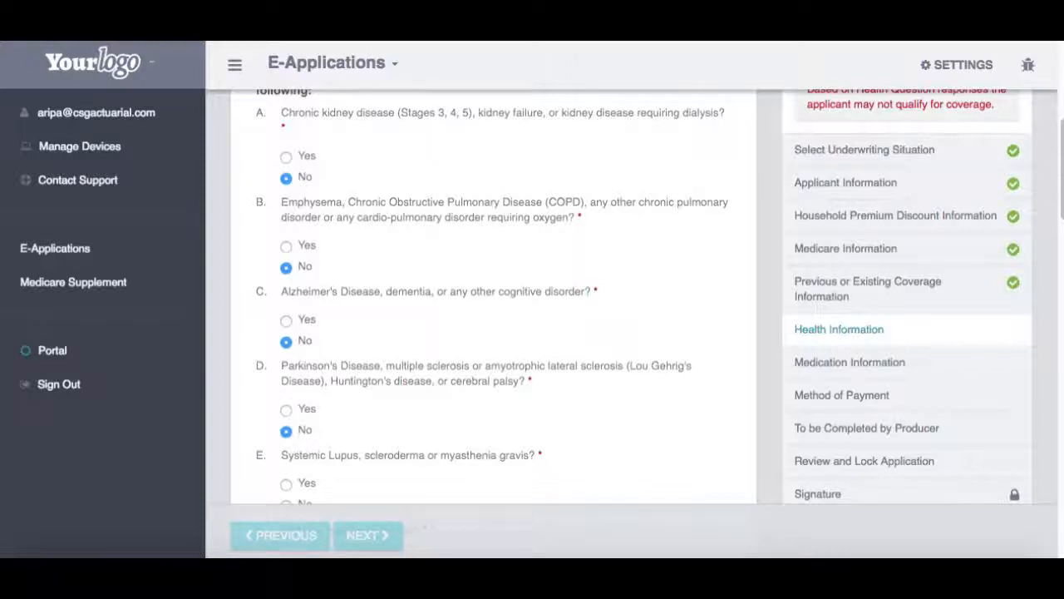
click(368, 537)
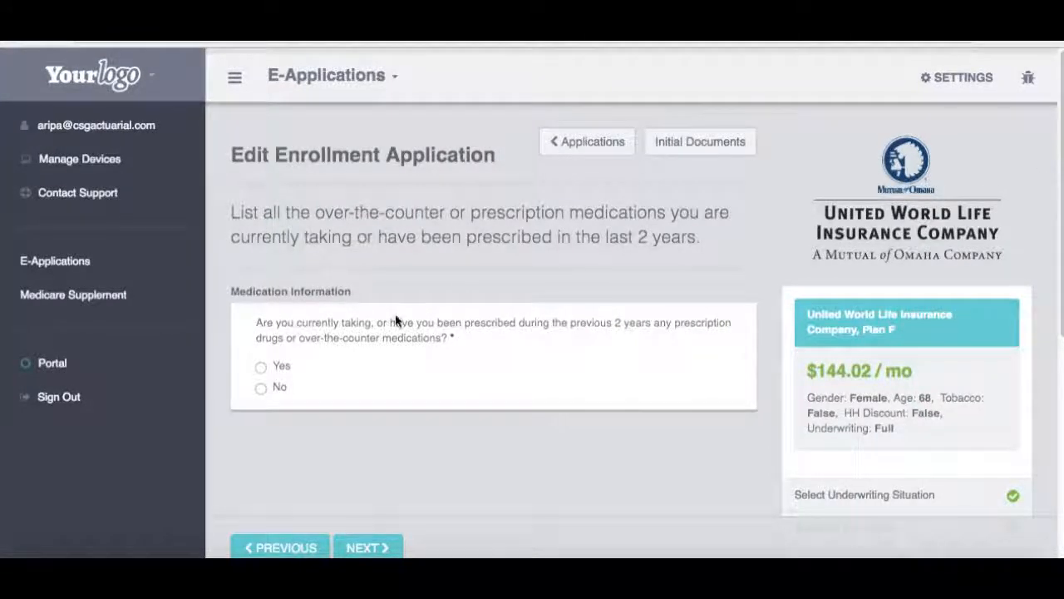
Step: Answer Yes to taking medications and look up 'proc' to select EPOGEN/PROCRIT
click(282, 368)
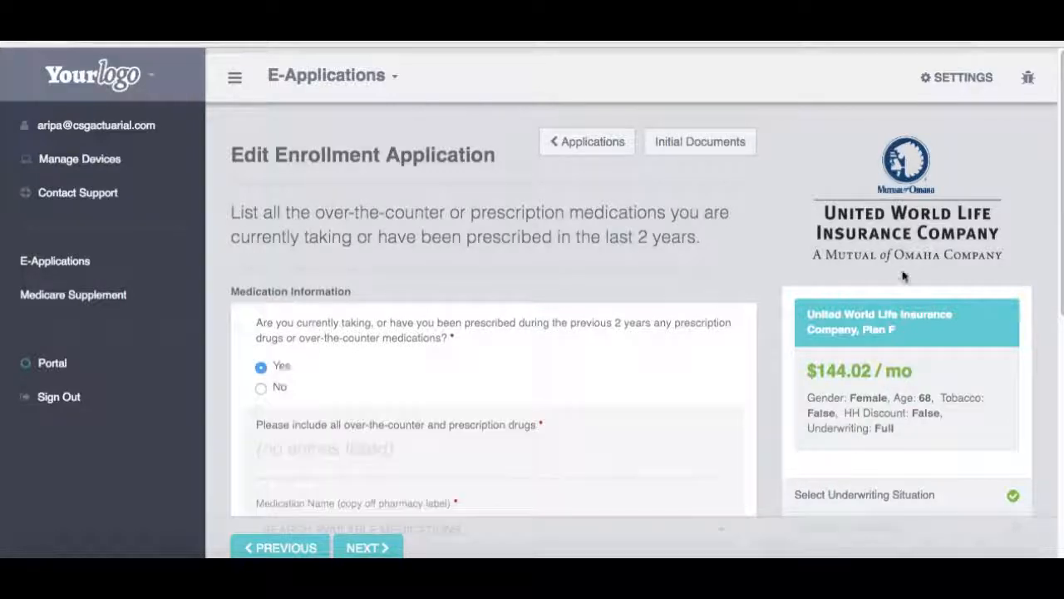
drag(1060, 261, 1060, 364)
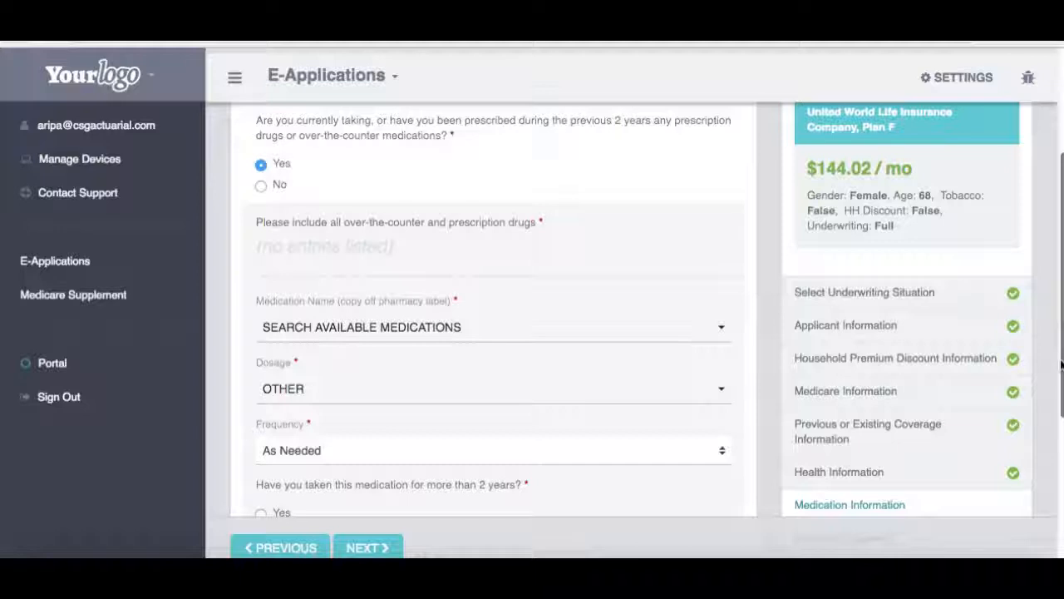
scroll(490, 400, down, 2)
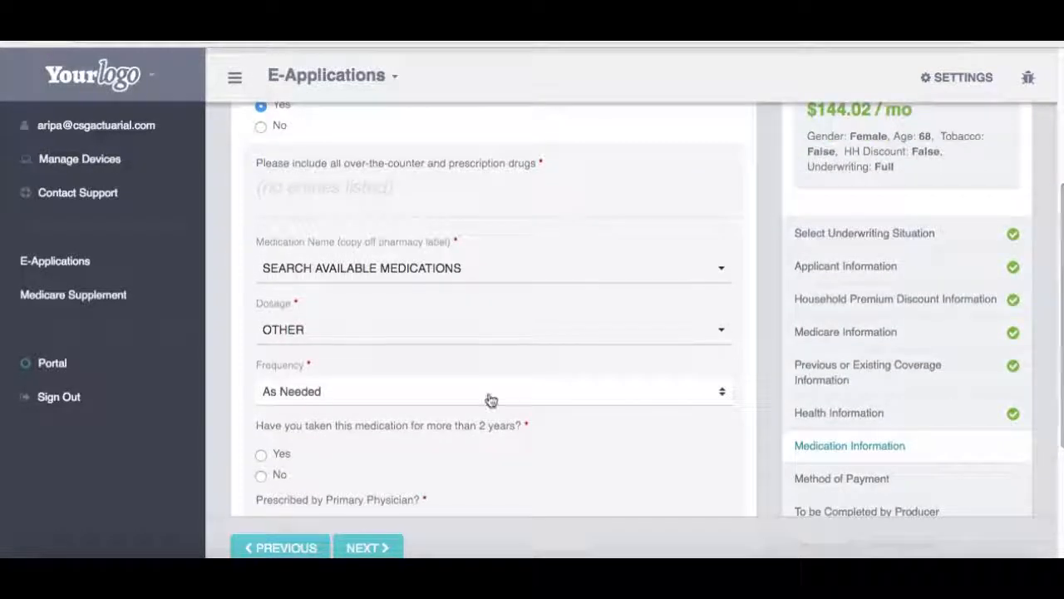
click(451, 269)
click(350, 302)
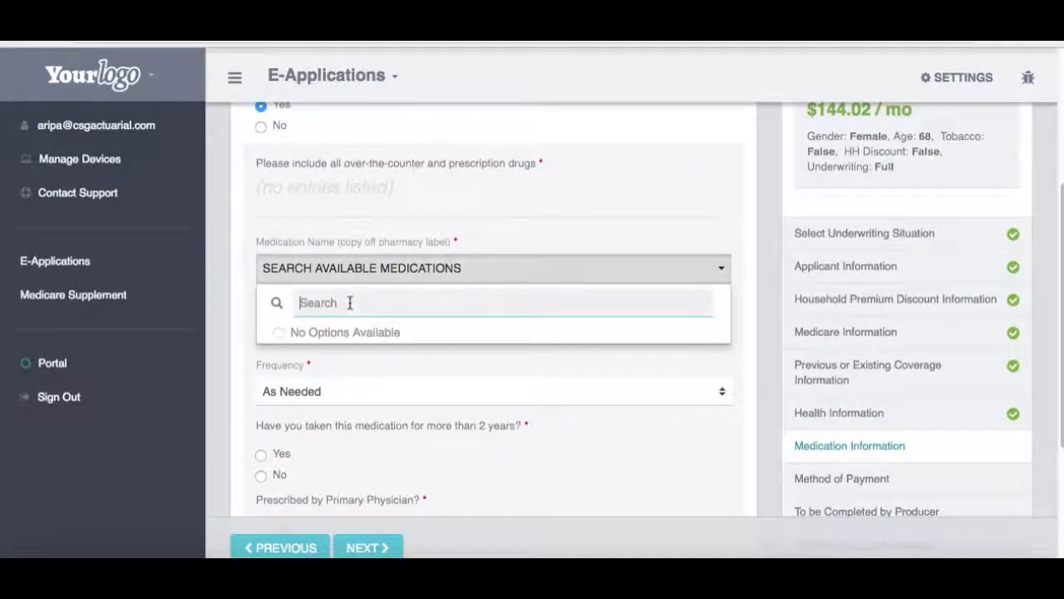
text(procrit)
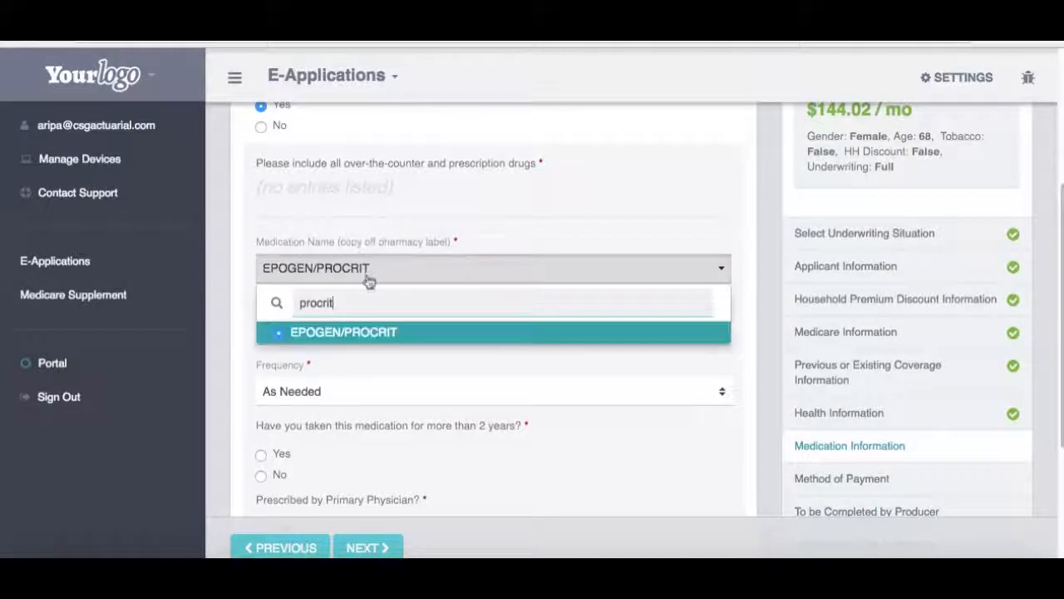
click(344, 345)
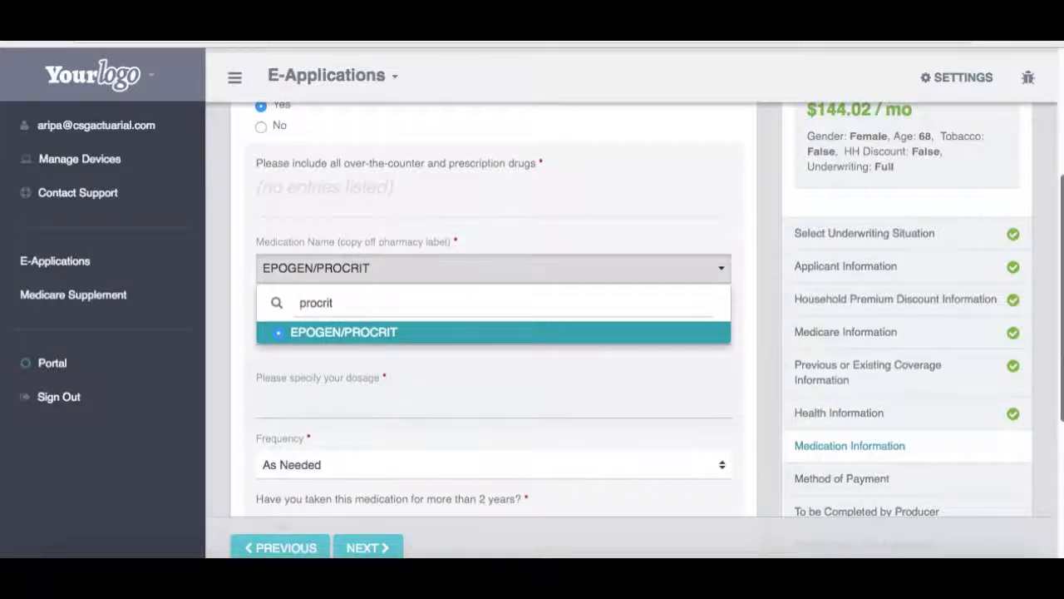
Step: Change the medications answer to No and submit the medication step
scroll(544, 333, down, 3)
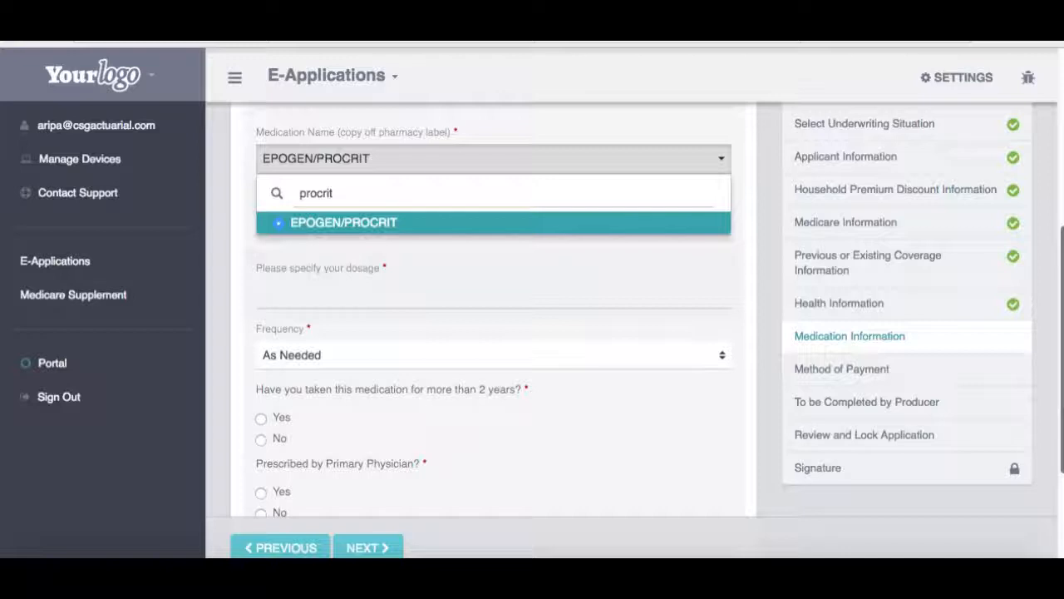
scroll(494, 332, down, 4)
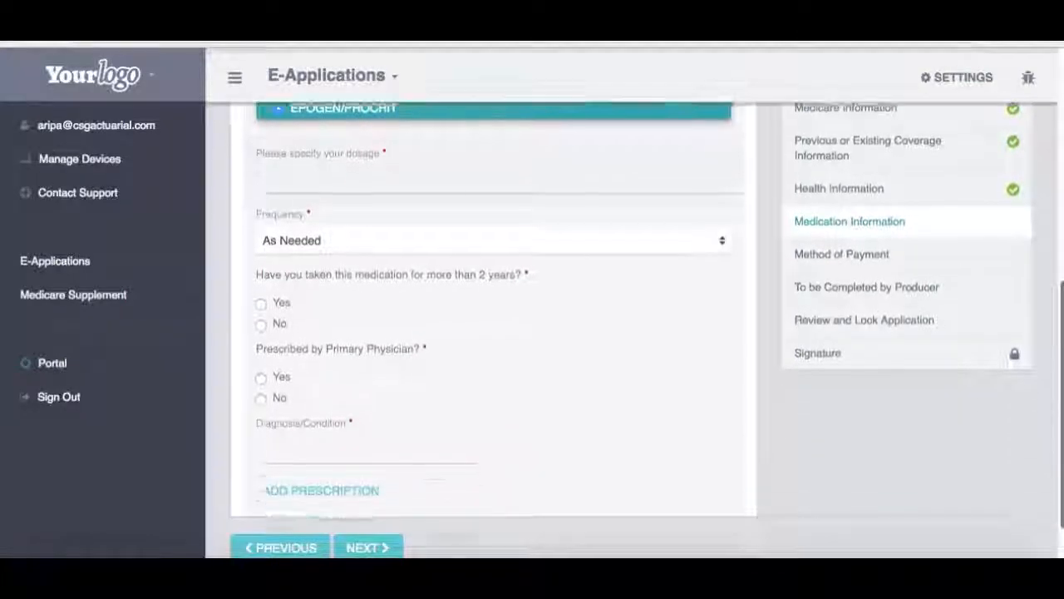
drag(1062, 483, 1056, 311)
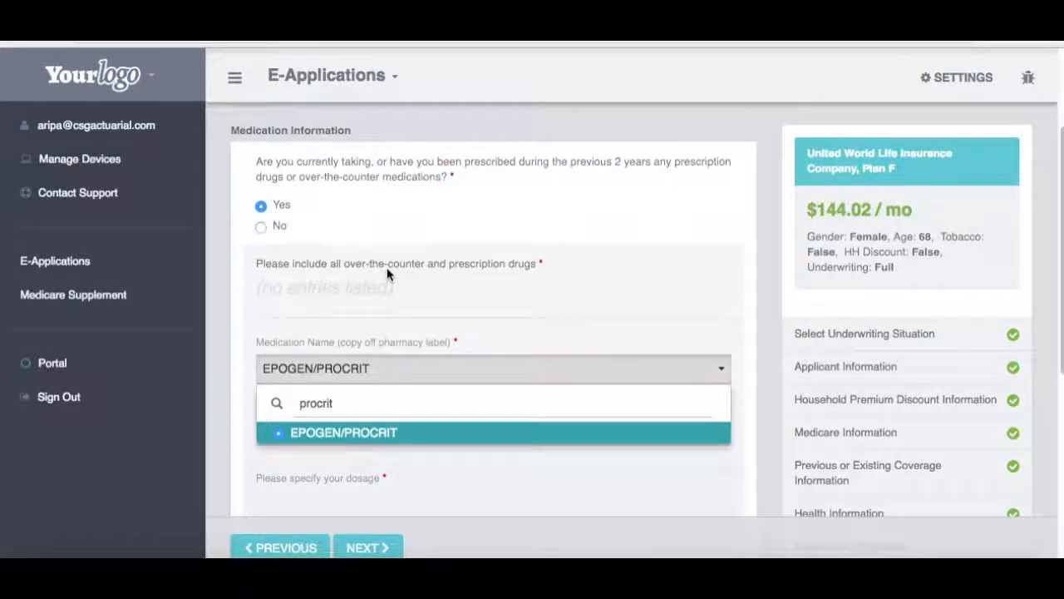
click(260, 226)
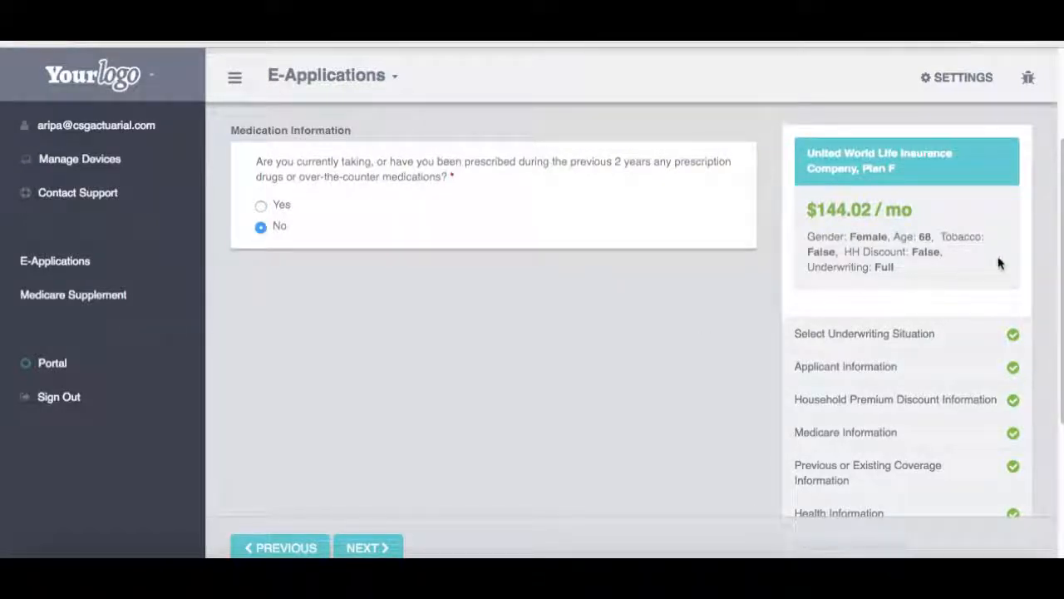
scroll(1055, 253, down, 5)
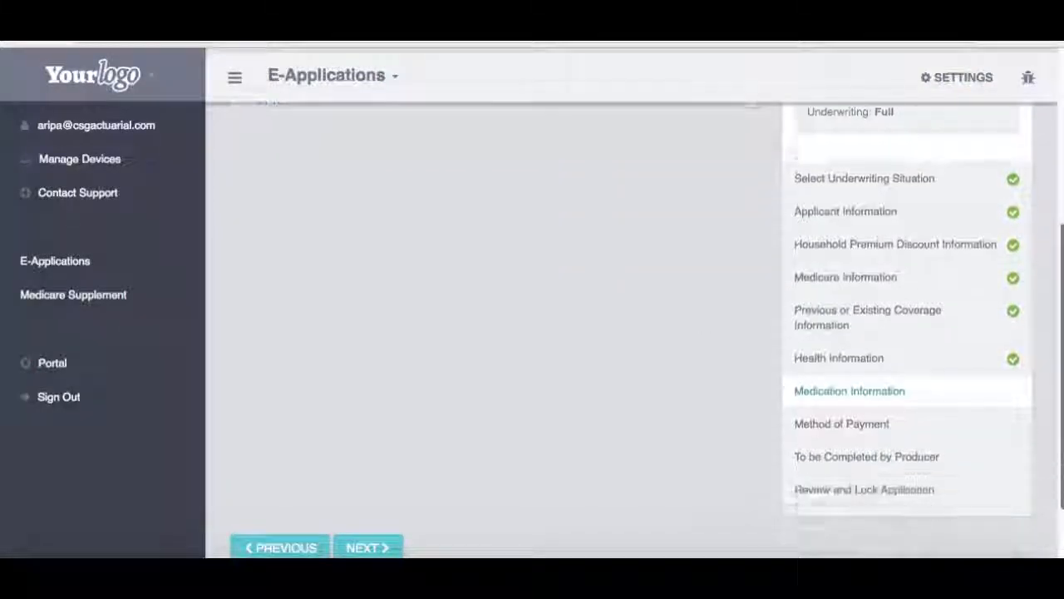
click(372, 548)
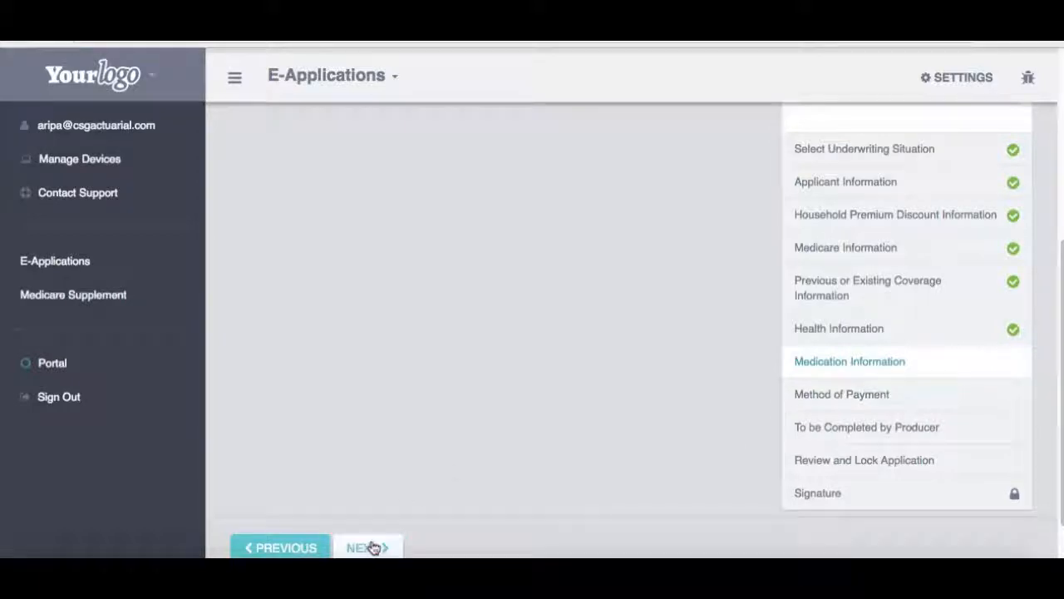
Step: Pay initial and ongoing premiums by automatic bank withdrawal on the 1st of each month
scroll(1059, 249, down, 2)
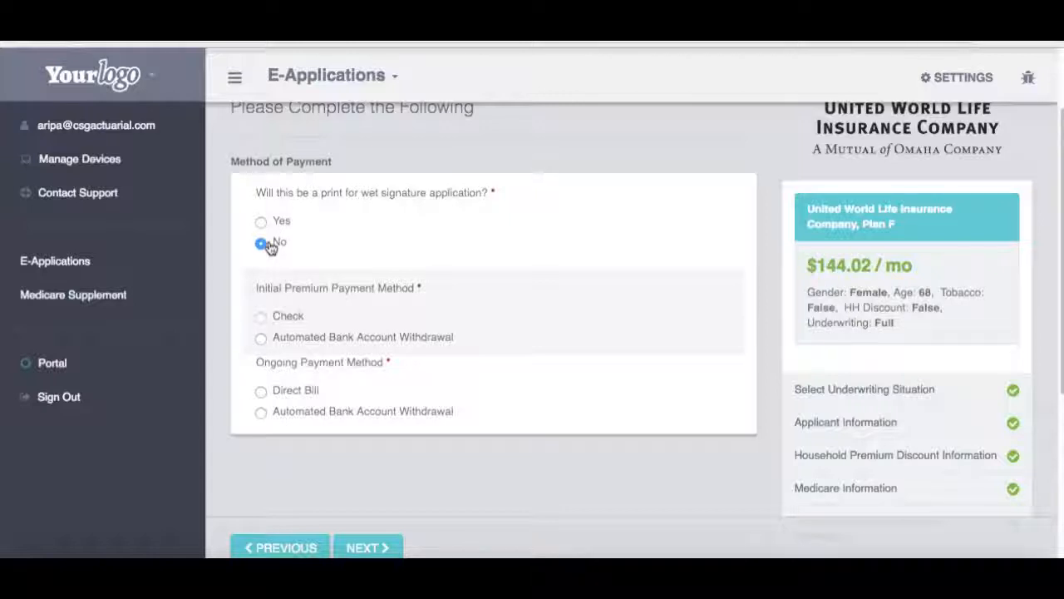
click(286, 340)
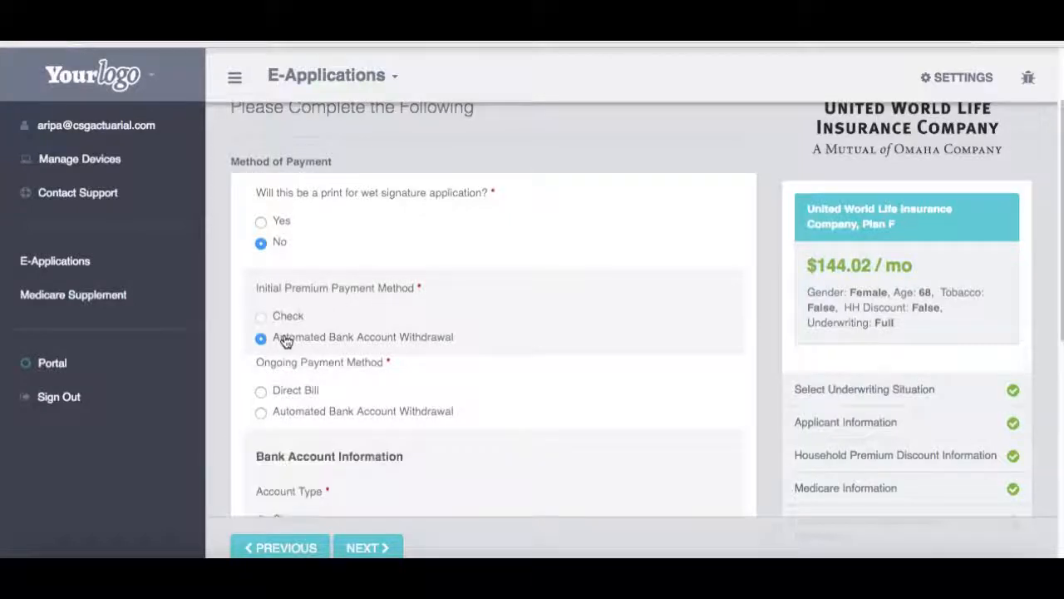
drag(1058, 210, 1061, 293)
click(261, 231)
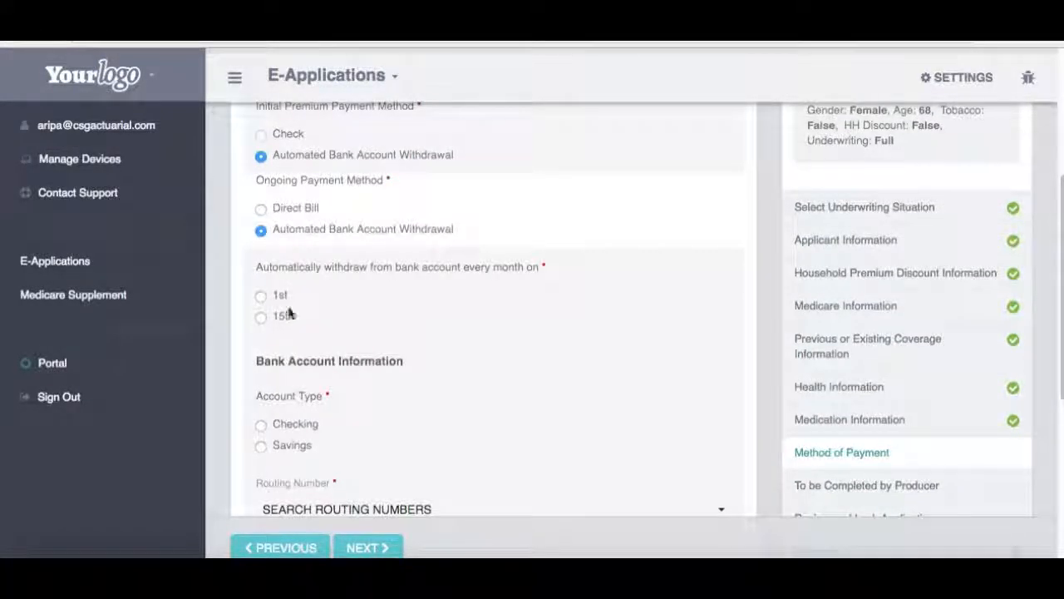
click(261, 296)
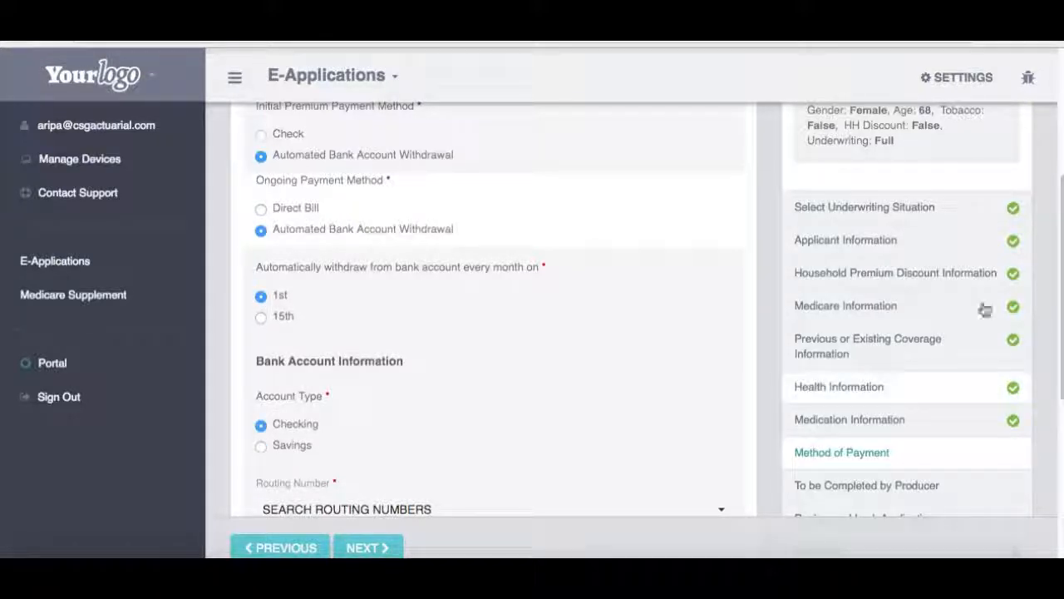
Step: Open the Routing Number lookup and begin searching for the bank's routing number
scroll(1051, 358, down, 3)
scroll(1051, 358, down, 1)
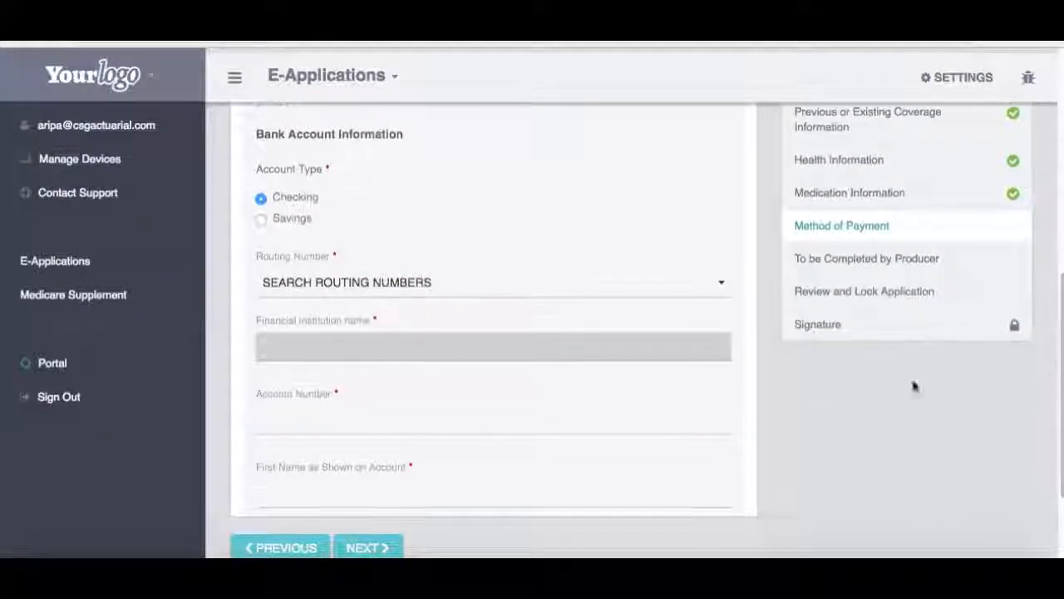
click(358, 297)
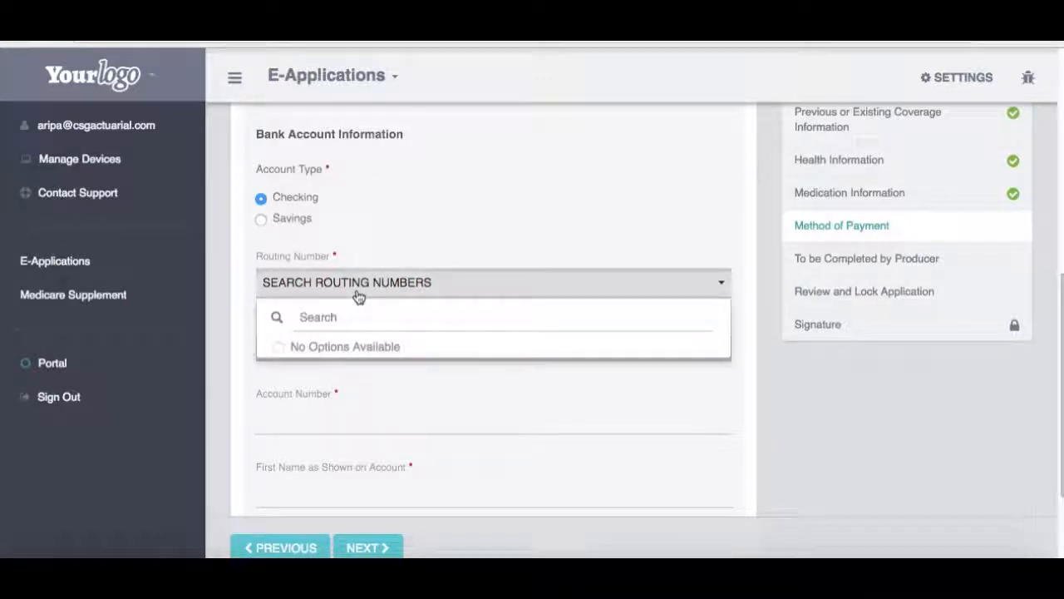
click(333, 315)
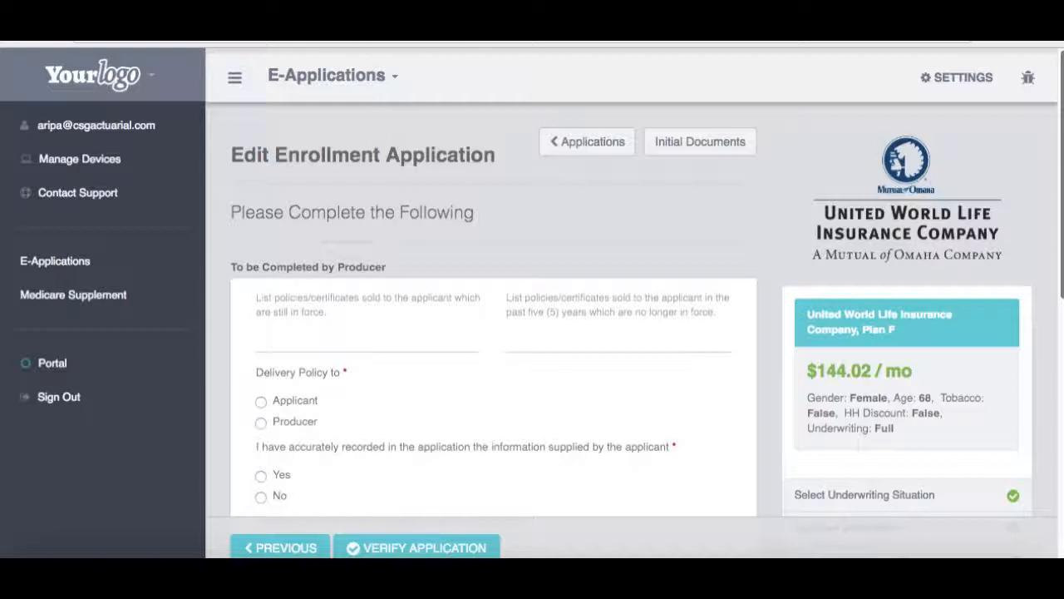
Step: Answer Yes to both producer certifications: applicant information accurate and applicant interviewed
scroll(632, 316, down, 2)
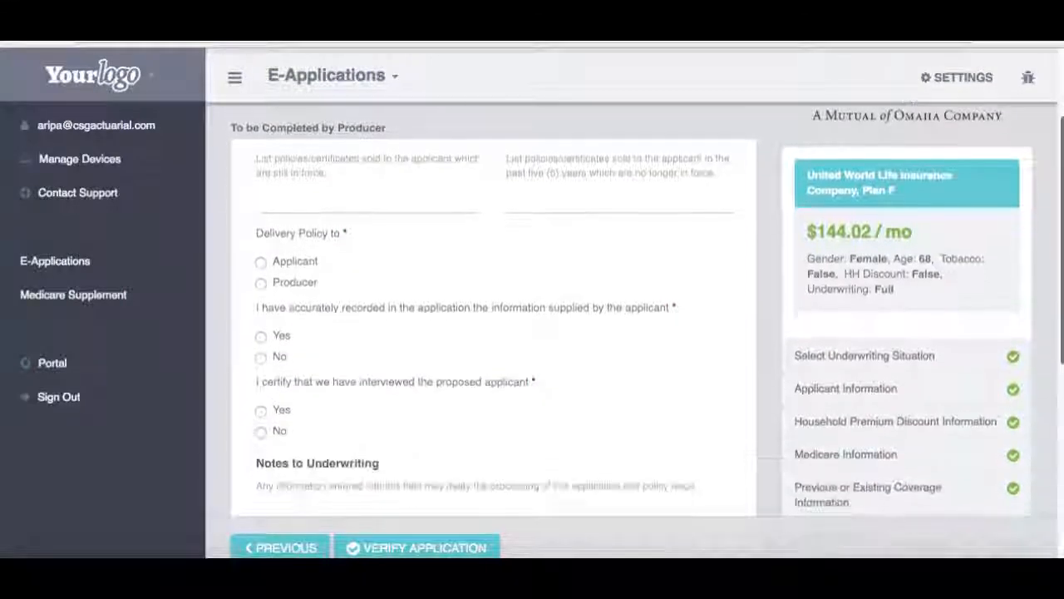
scroll(417, 252, down, 1)
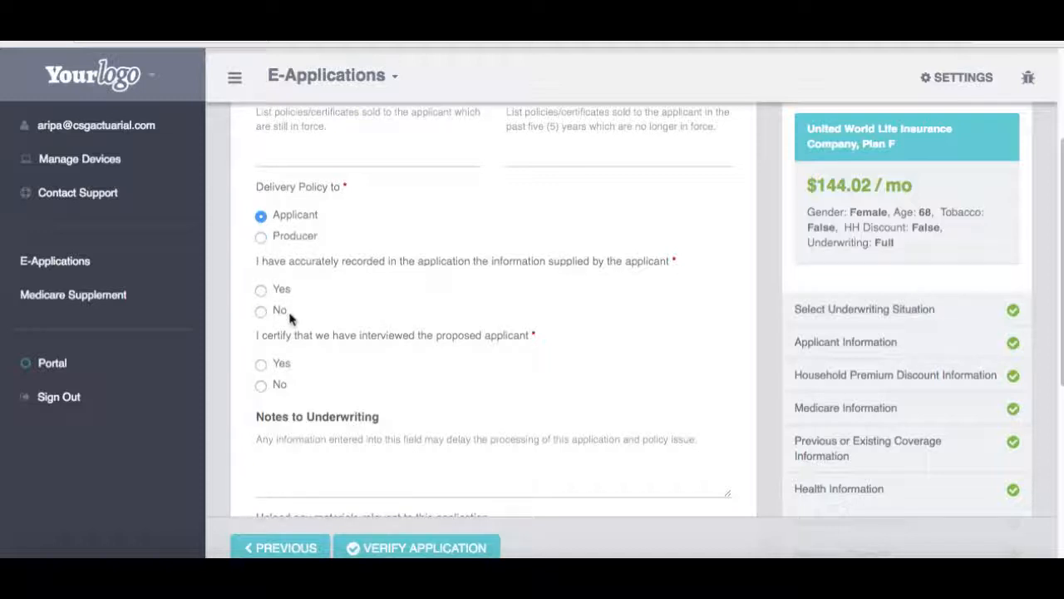
click(262, 289)
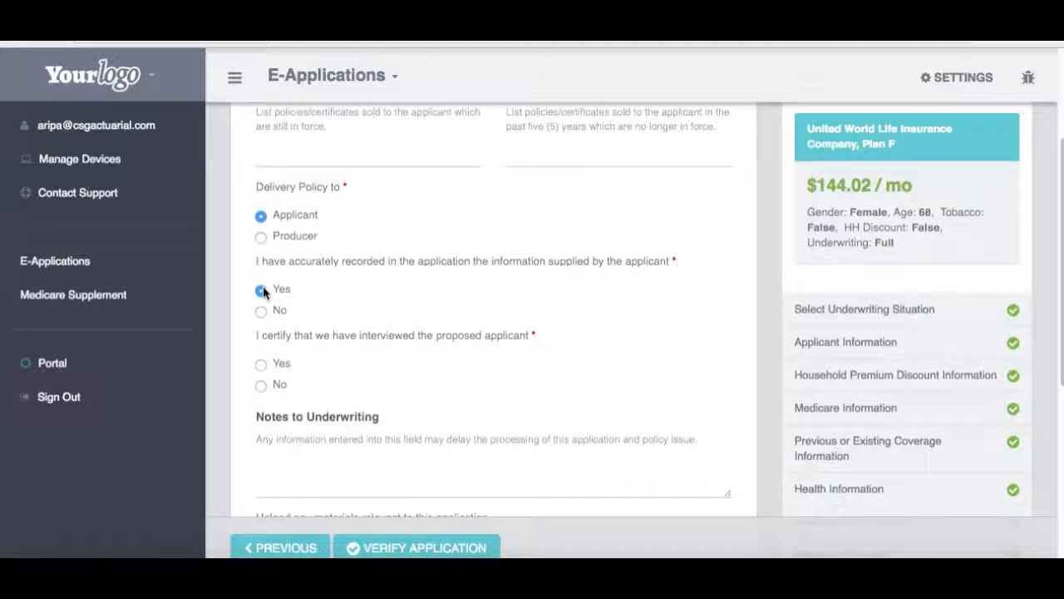
click(279, 364)
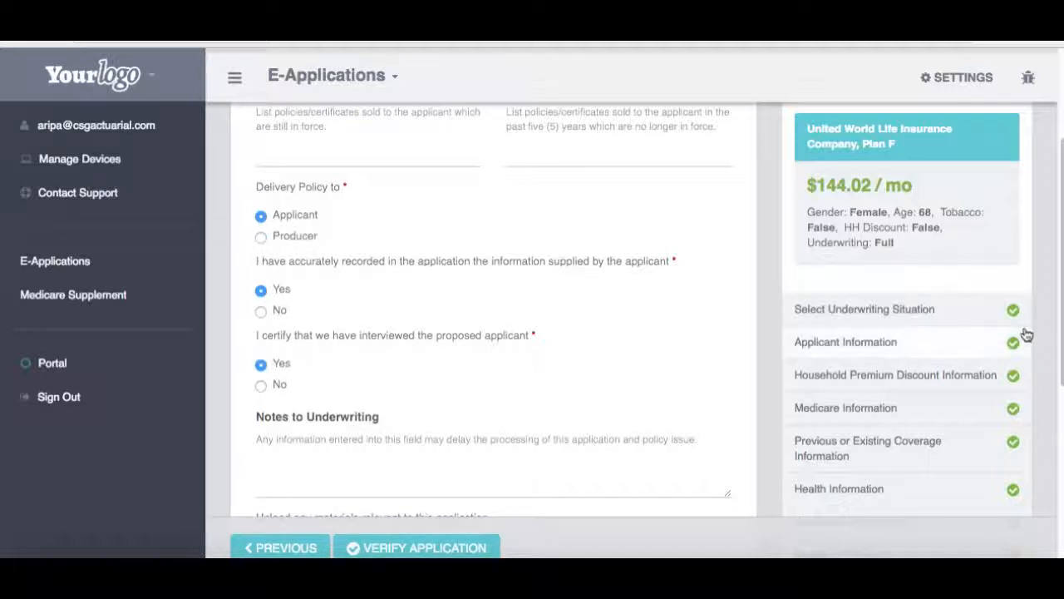
Step: Set the uploaded document type to Evidence of Insurance
drag(1062, 282, 1063, 438)
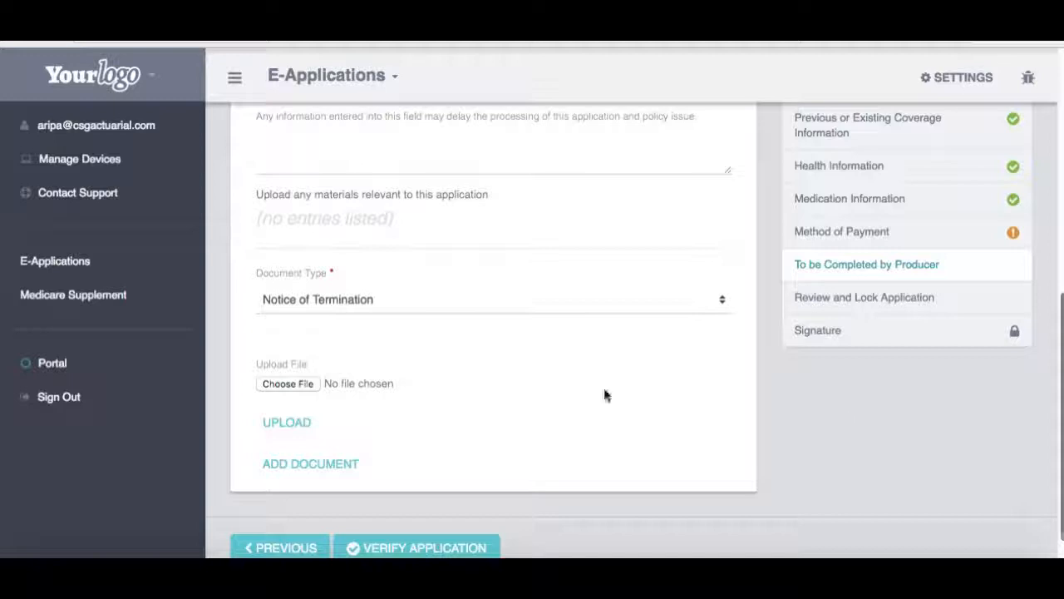
click(385, 310)
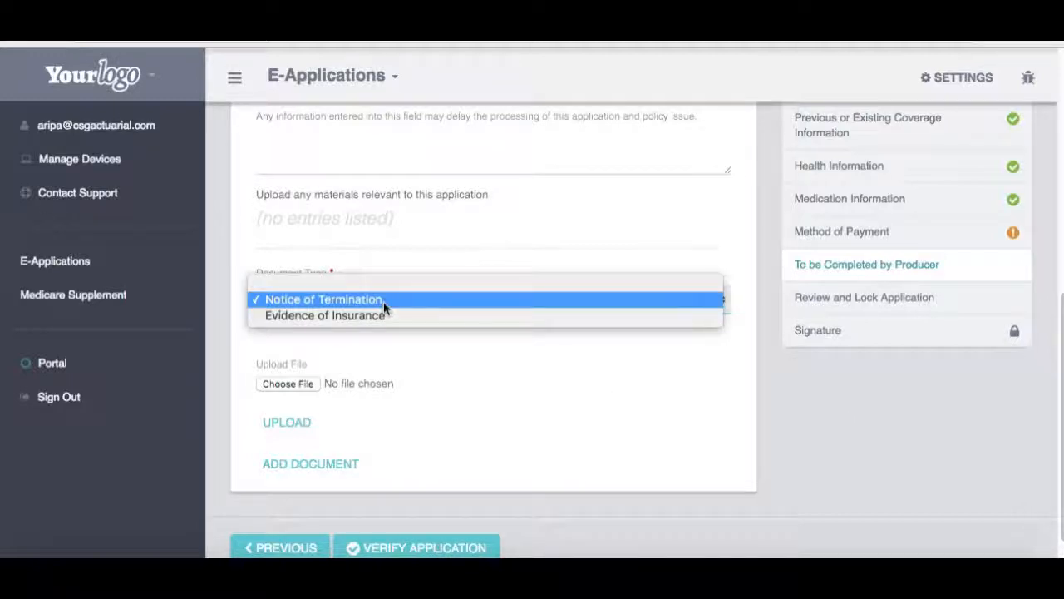
click(384, 304)
click(385, 310)
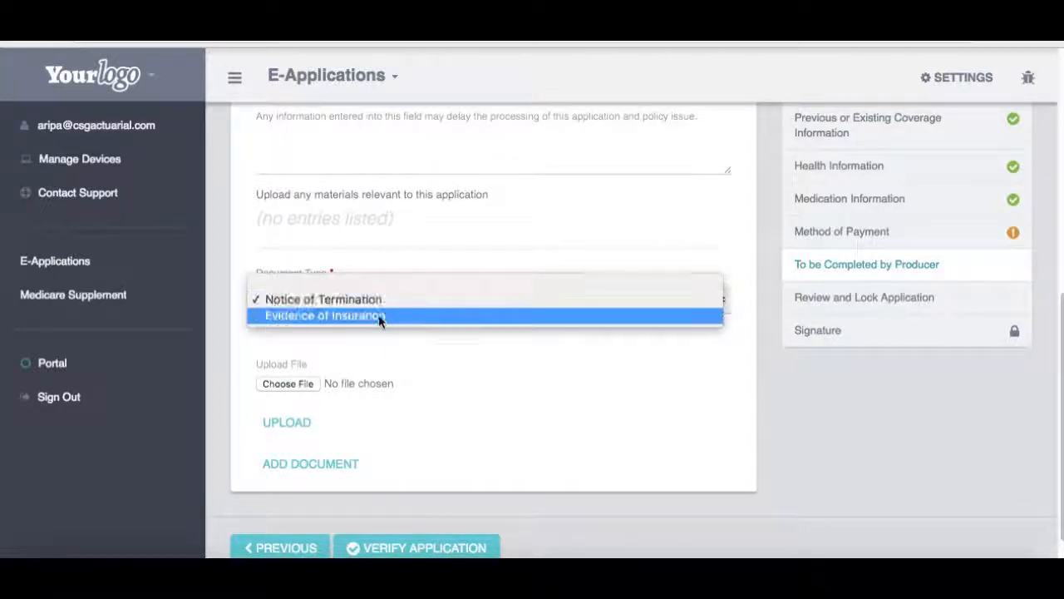
click(379, 318)
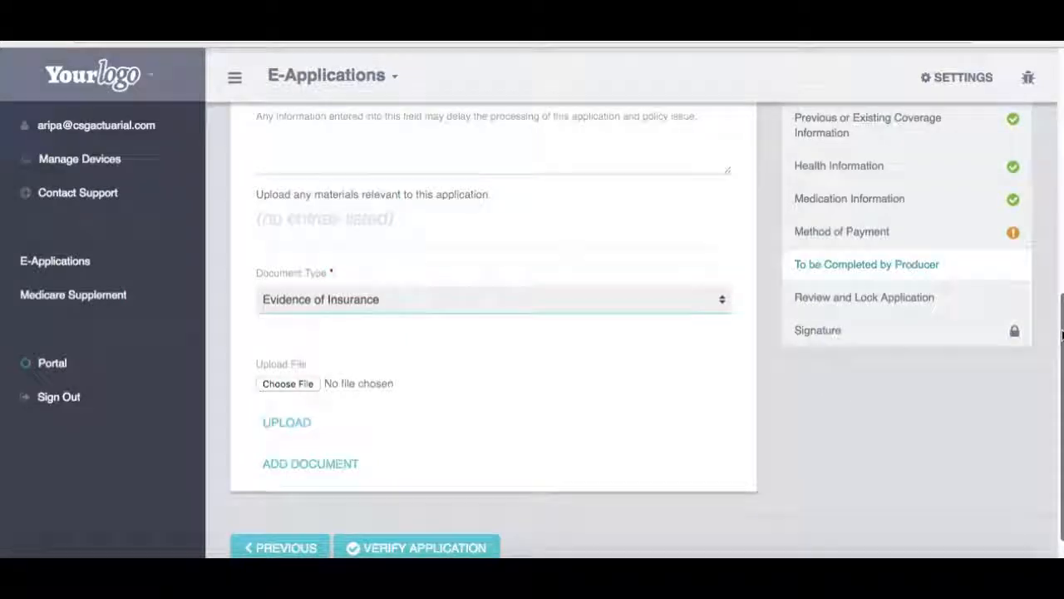
drag(1062, 335, 1062, 375)
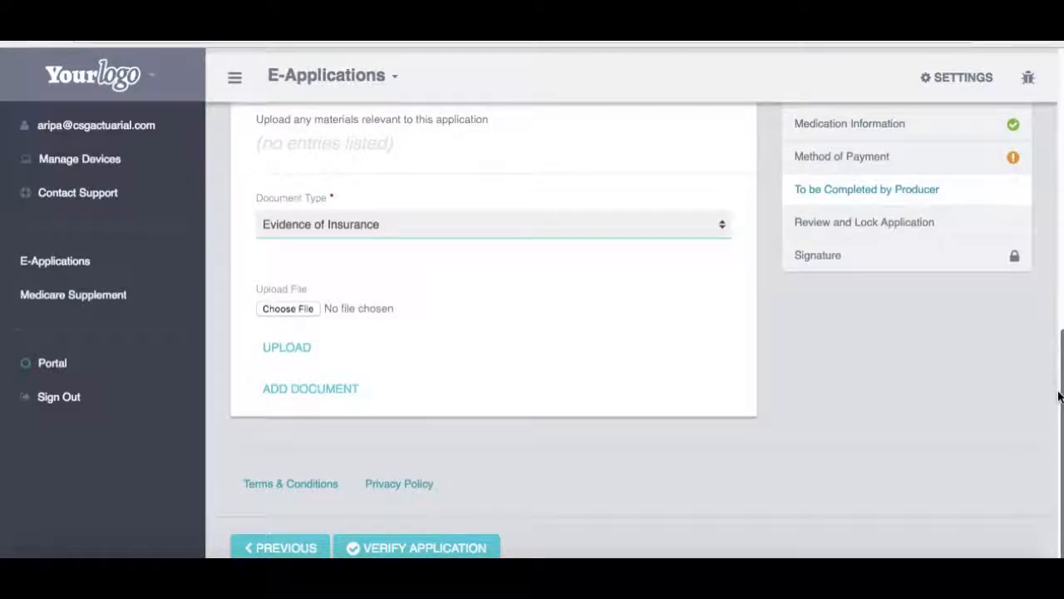
drag(1059, 394, 1017, 333)
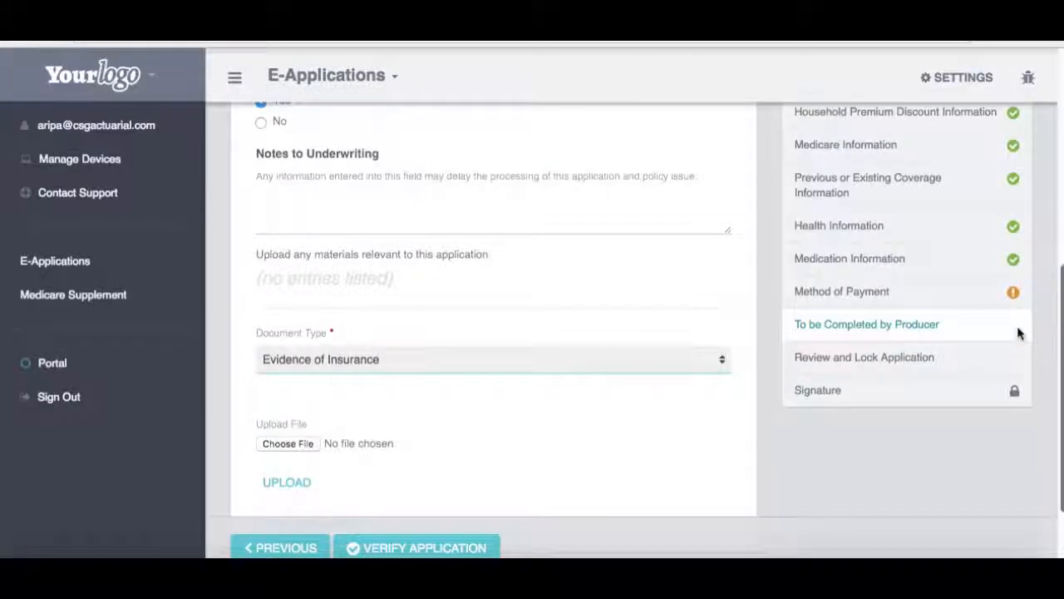
Step: Scroll through the Review and Lock Application summary, then lock it with LOCK AND SIGN
click(955, 356)
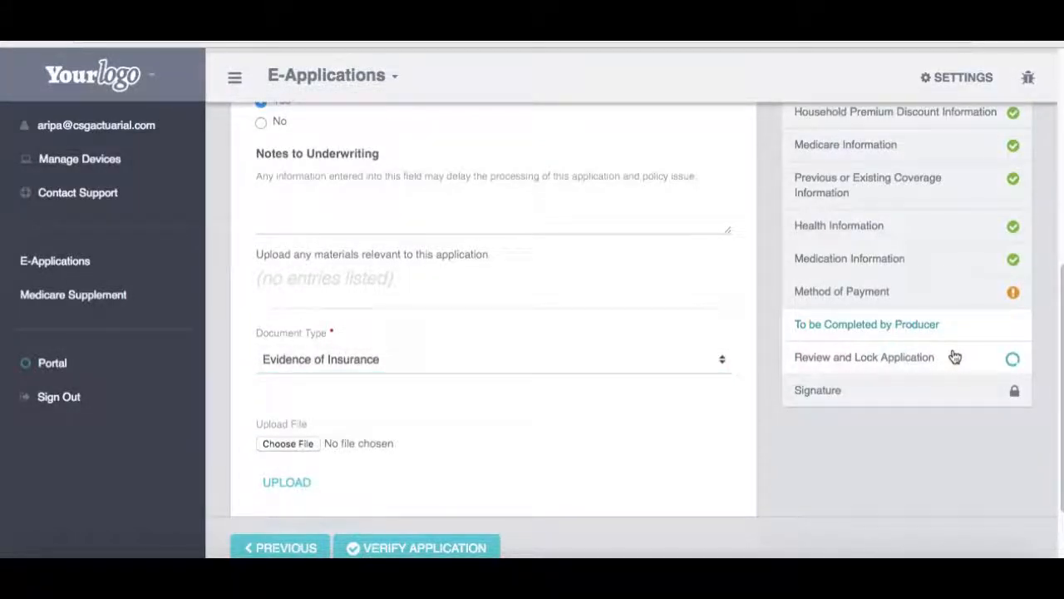
drag(1061, 119, 1061, 544)
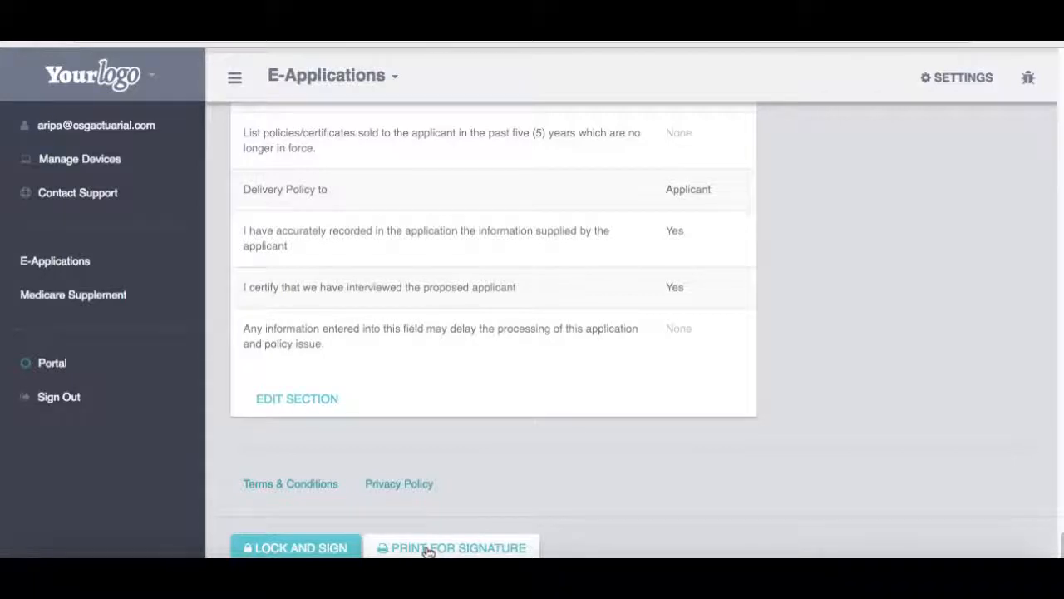
click(323, 547)
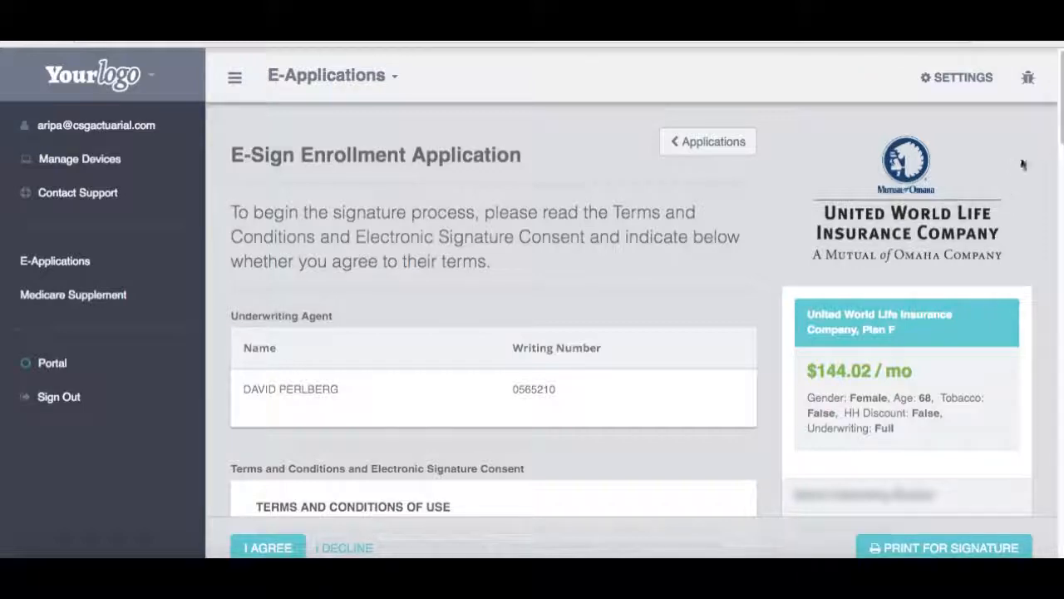
scroll(494, 333, down, 3)
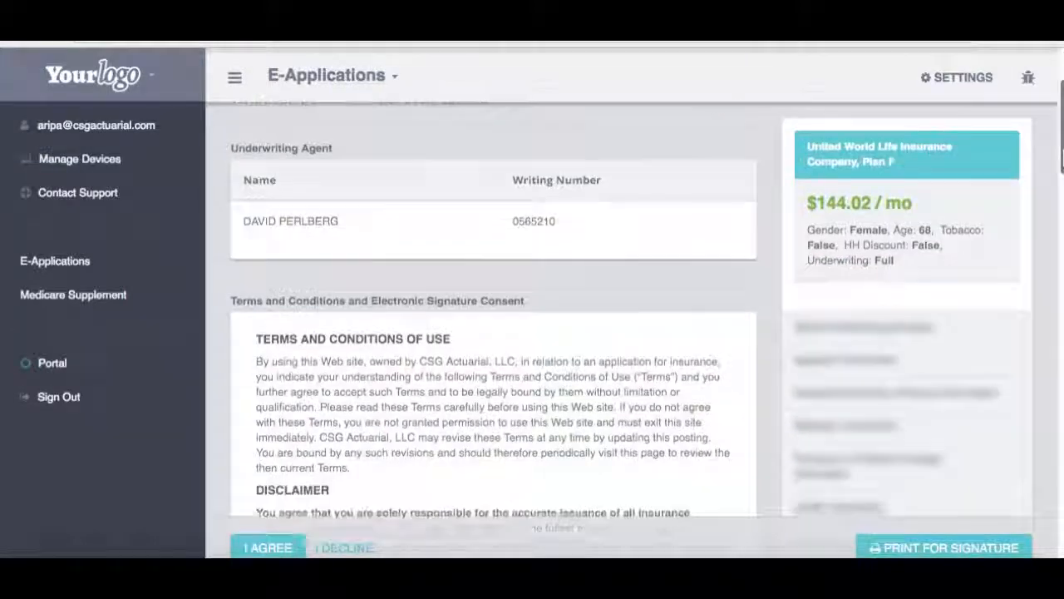
scroll(494, 333, up, 3)
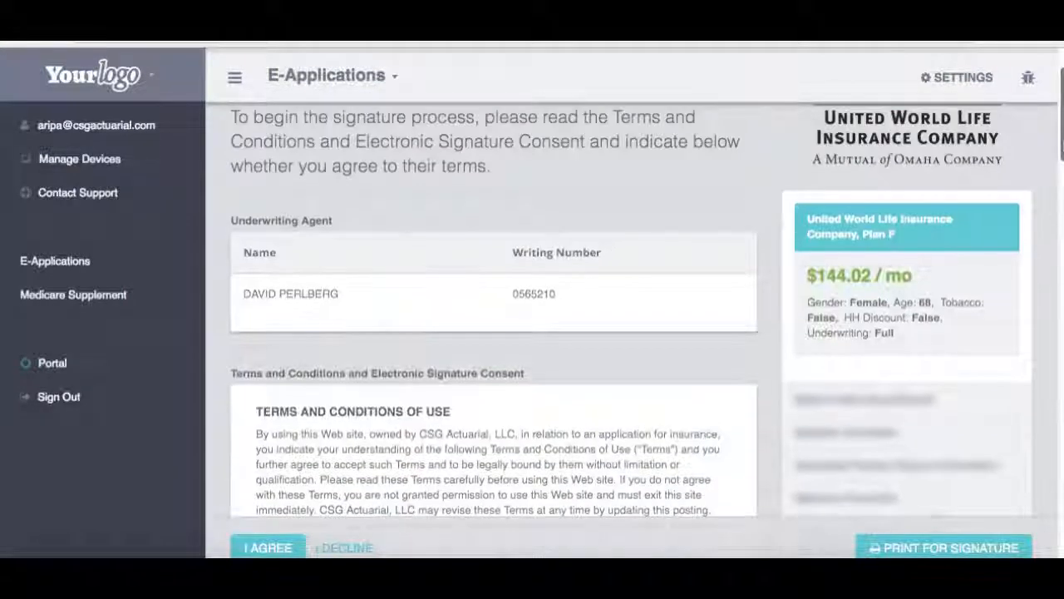
scroll(494, 333, down, 6)
mouse_move(1063, 220)
mouse_down()
mouse_move(1062, 246)
mouse_move(1059, 144)
mouse_up()
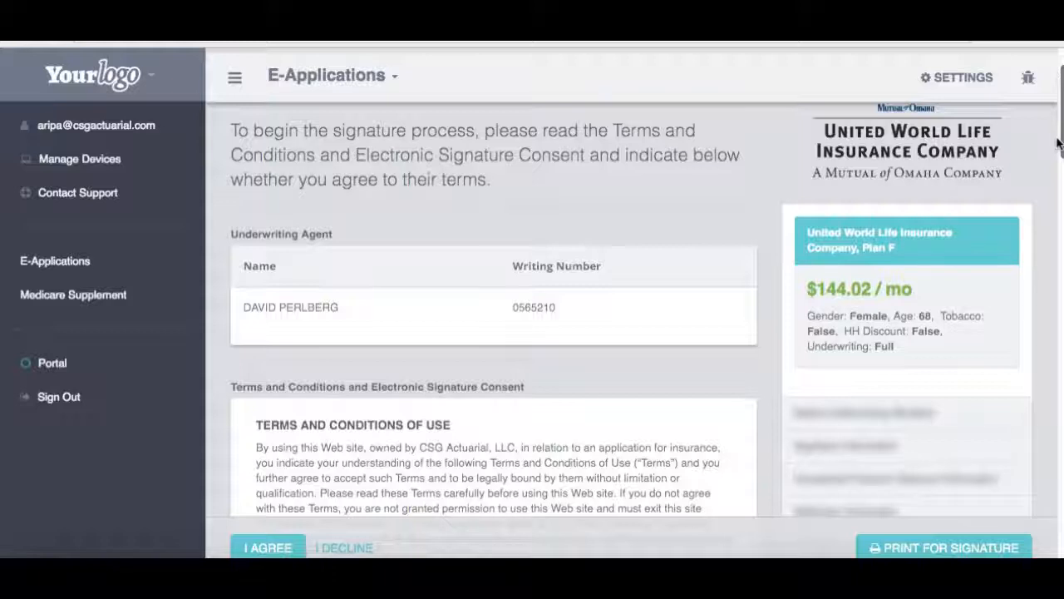
Step: Agree to the e-sign terms, choose Email Signature Link, and apply the producer's e-signature
click(268, 547)
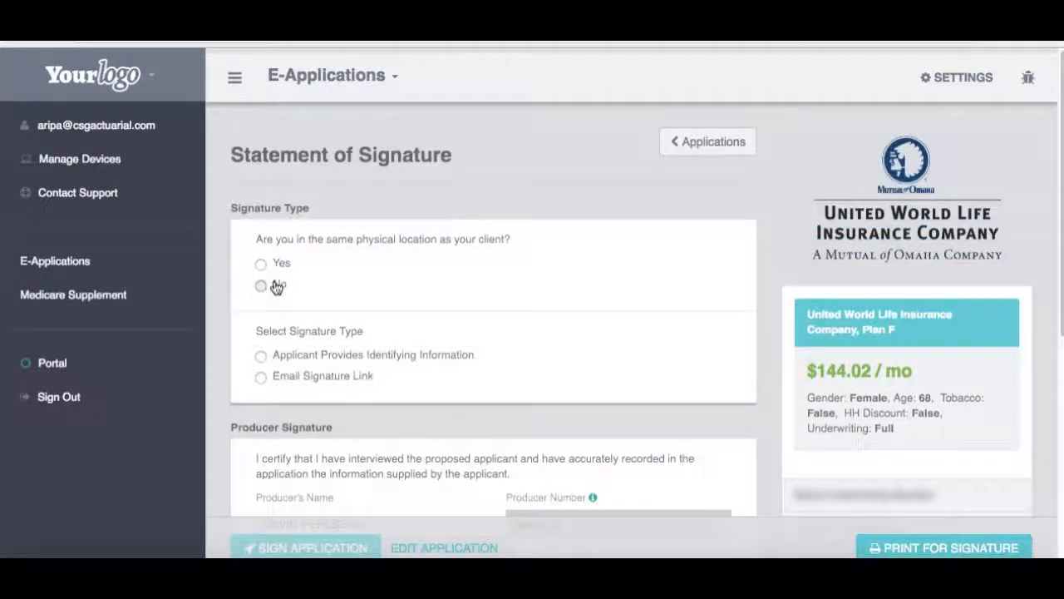
click(304, 376)
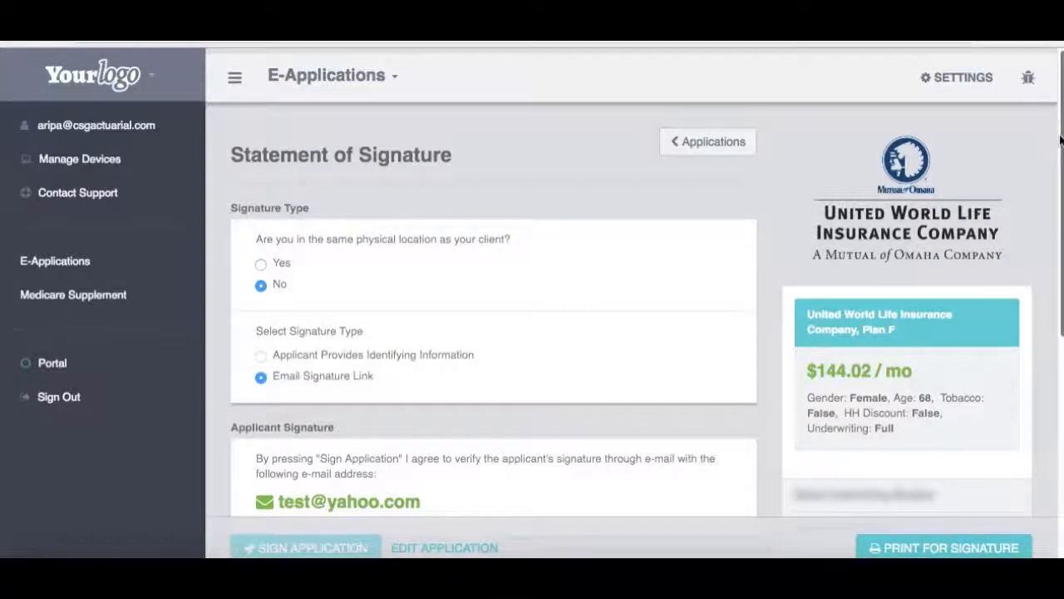
scroll(1057, 192, down, 4)
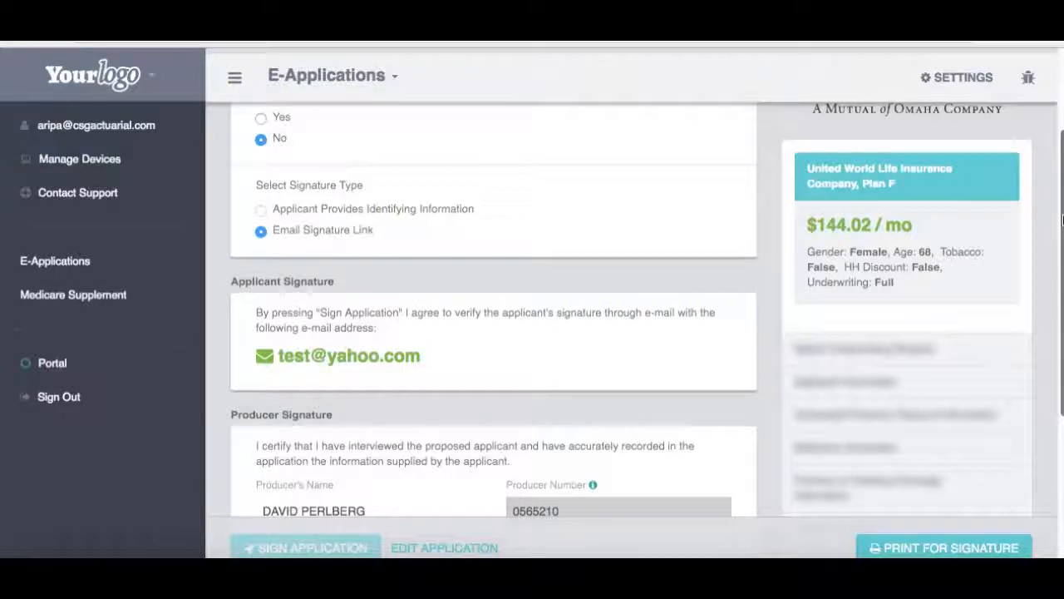
scroll(1062, 219, down, 5)
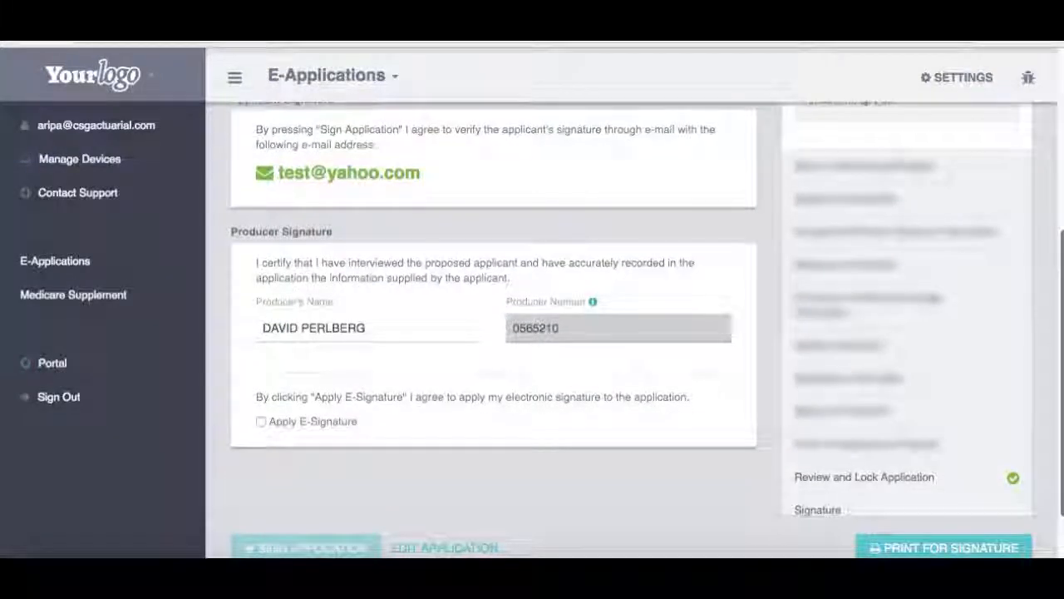
scroll(632, 310, down, 1)
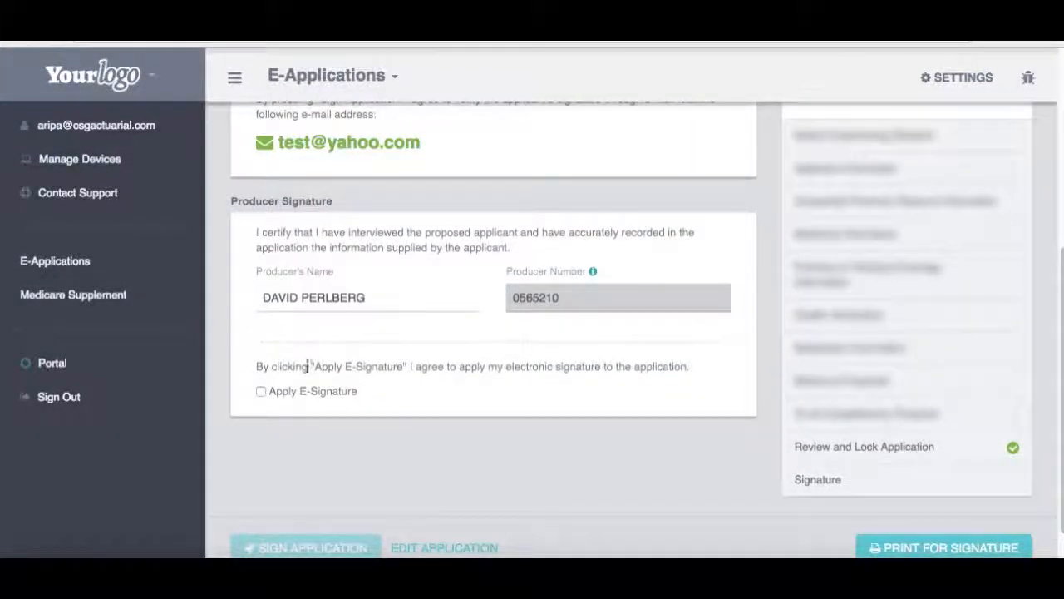
click(262, 391)
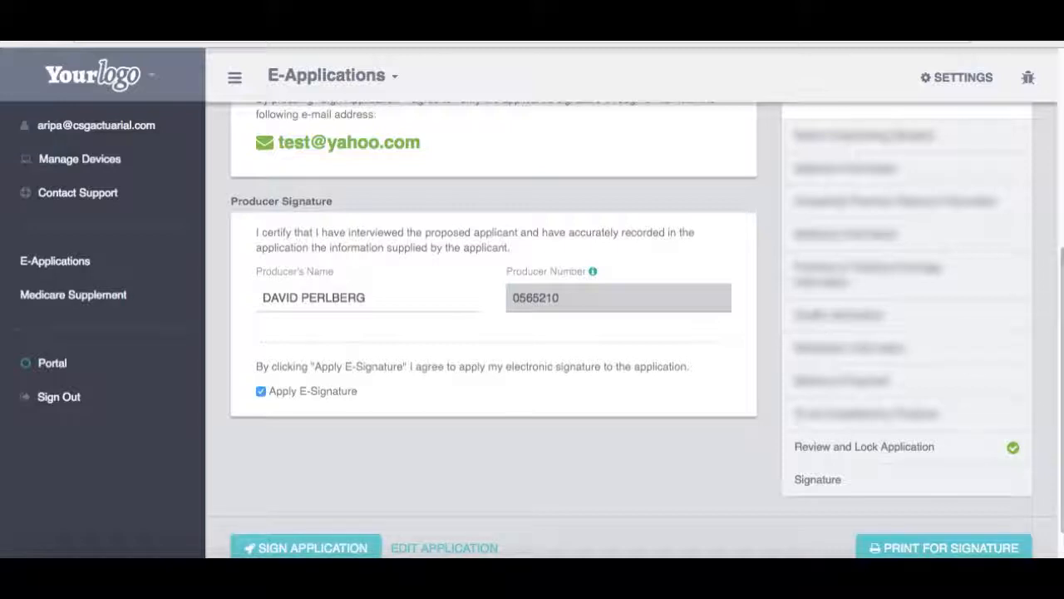
scroll(1049, 176, up, 6)
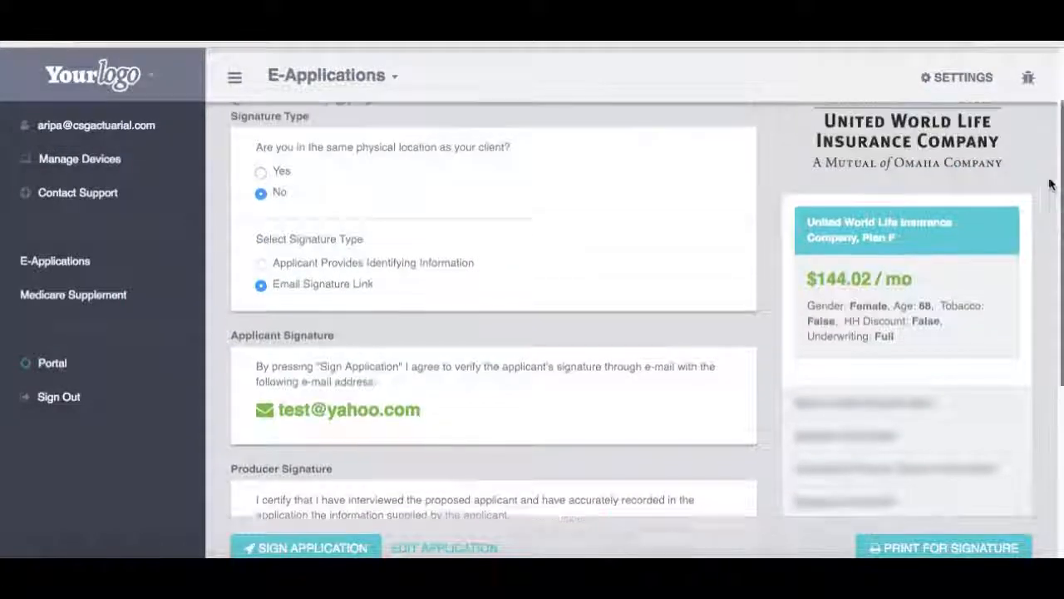
scroll(1046, 172, down, 6)
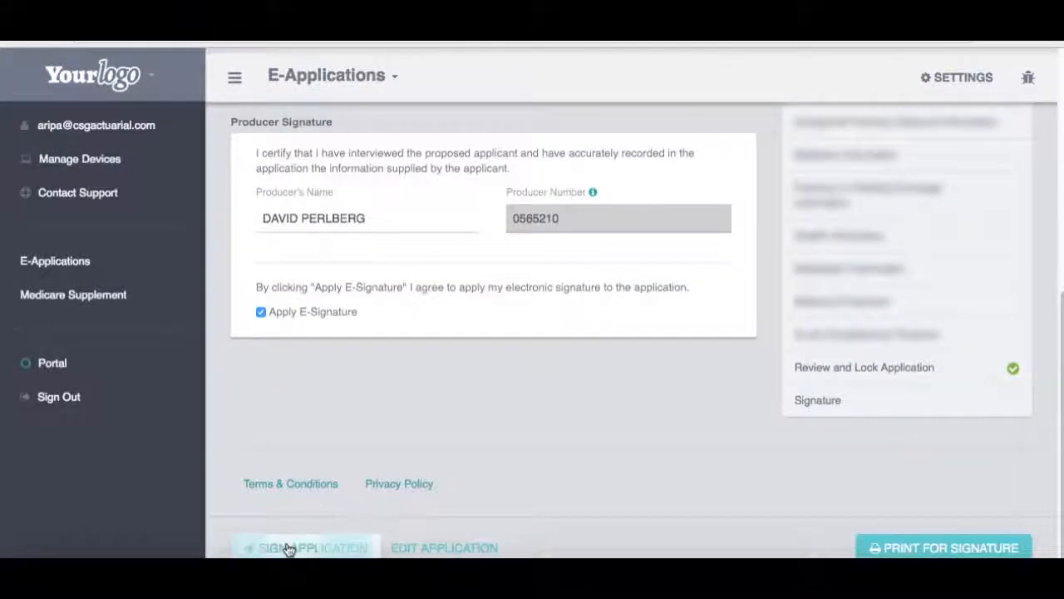
scroll(288, 549, up, 5)
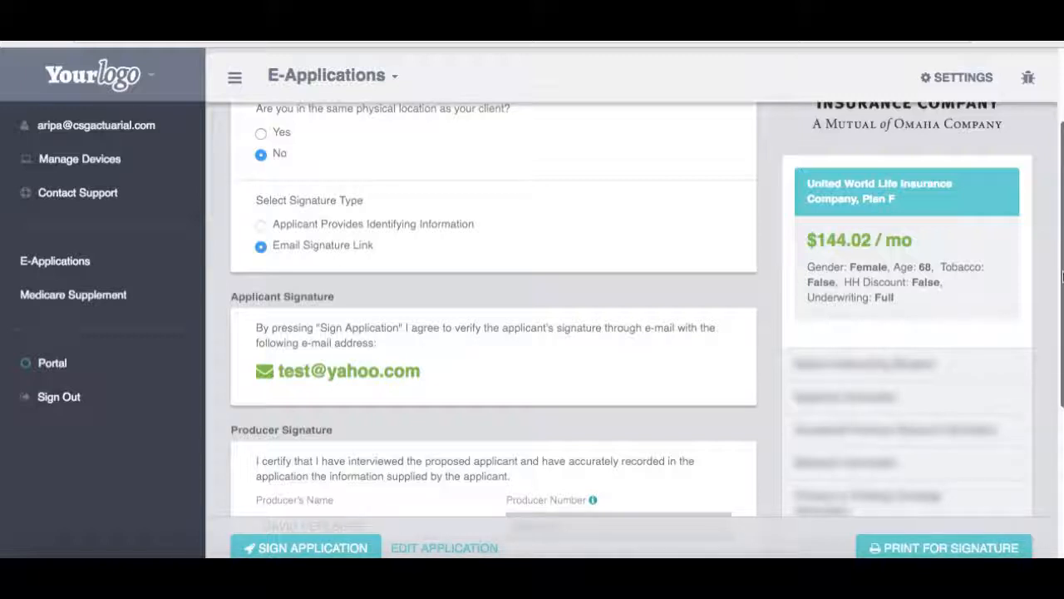
drag(1062, 276, 1062, 289)
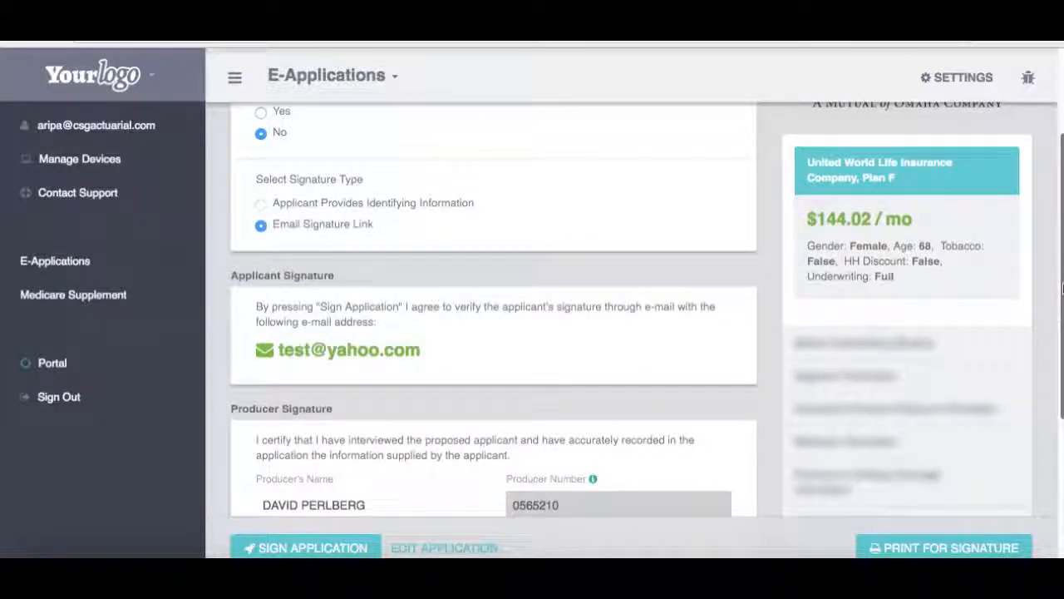